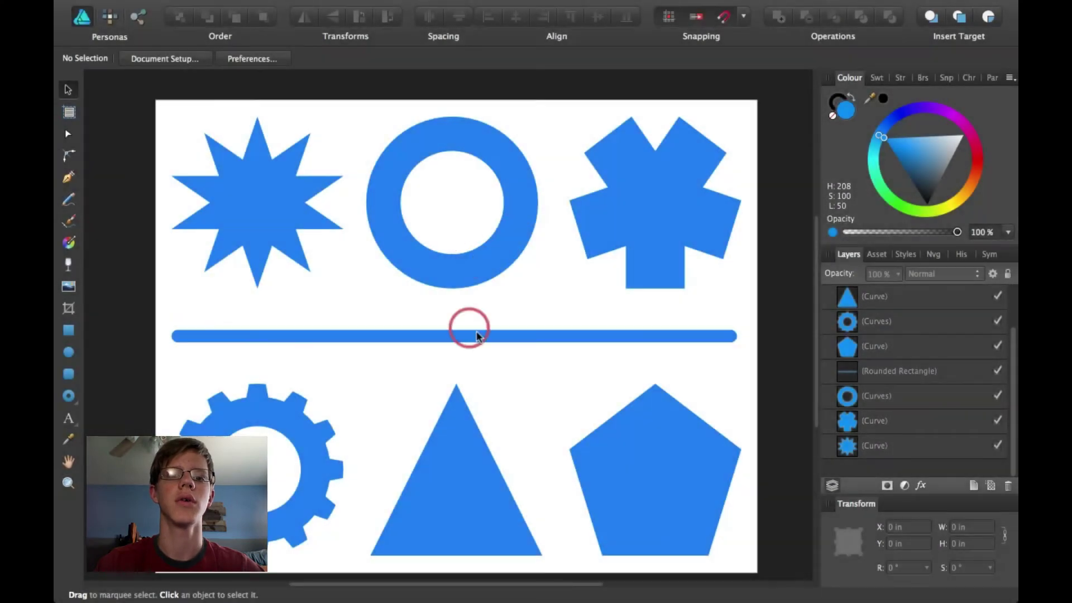
# Switch to the Export persona, showing the background slice and slice1 framing the triangle
pyautogui.scroll(-1, 598, 347)
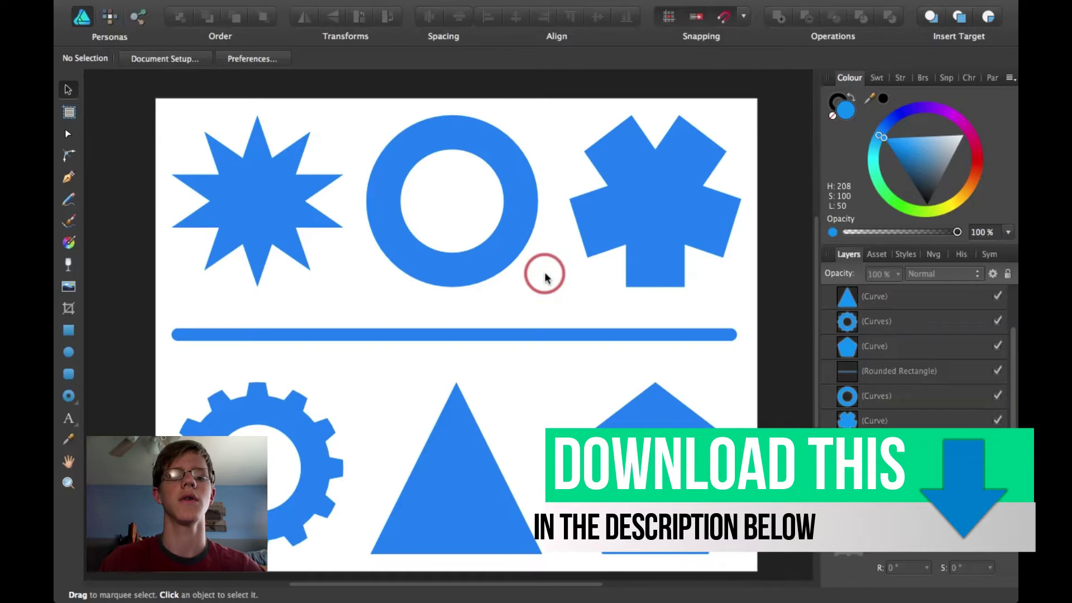
pyautogui.hscroll(-2, 545, 278)
pyautogui.hscroll(5, 329, 237)
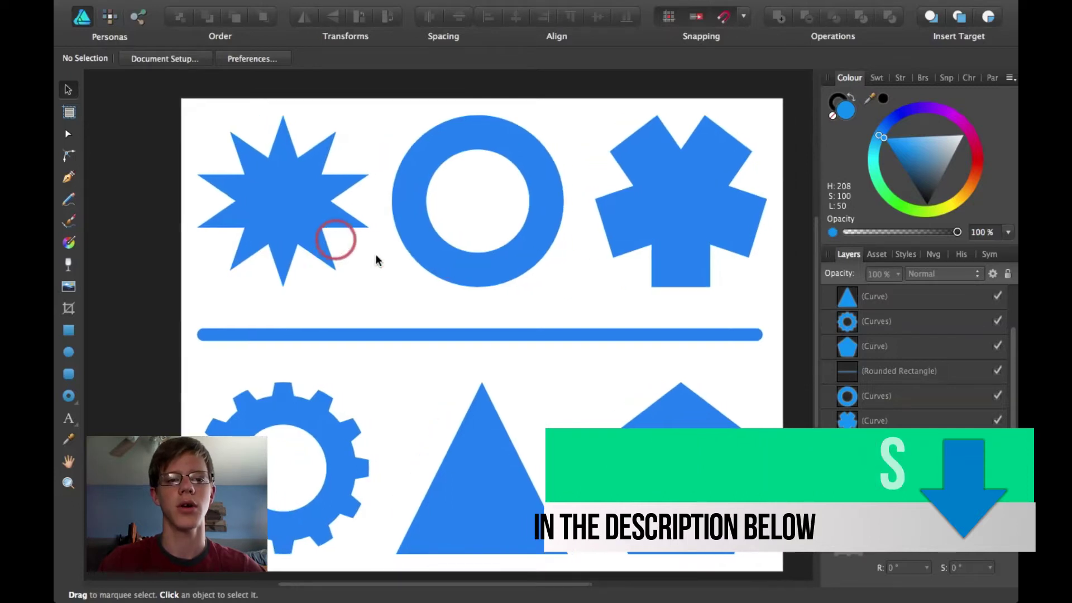
pyautogui.hscroll(-2, 514, 275)
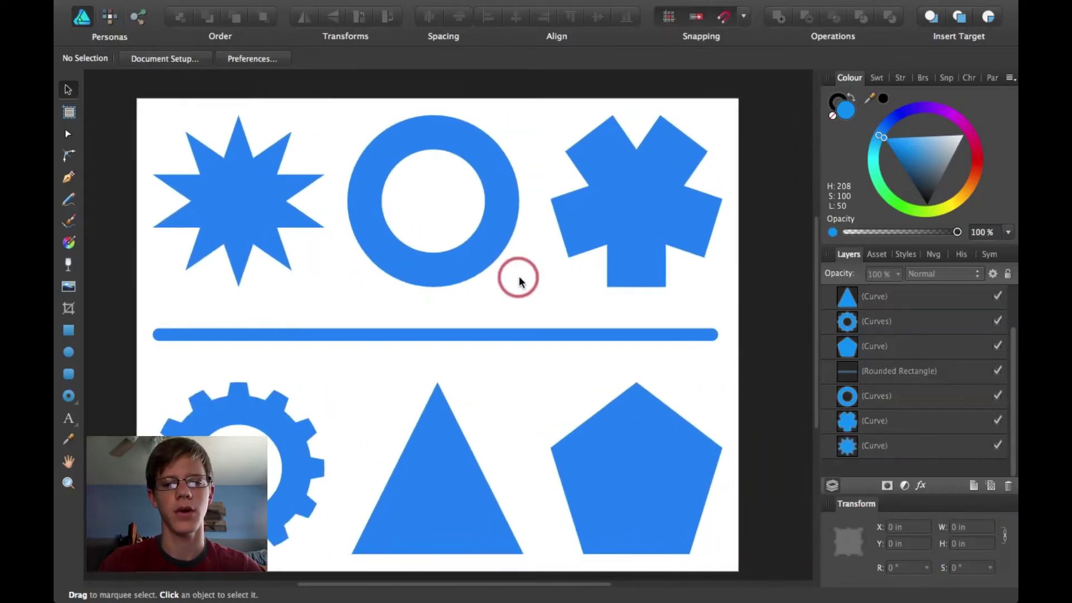
pyautogui.click(138, 18)
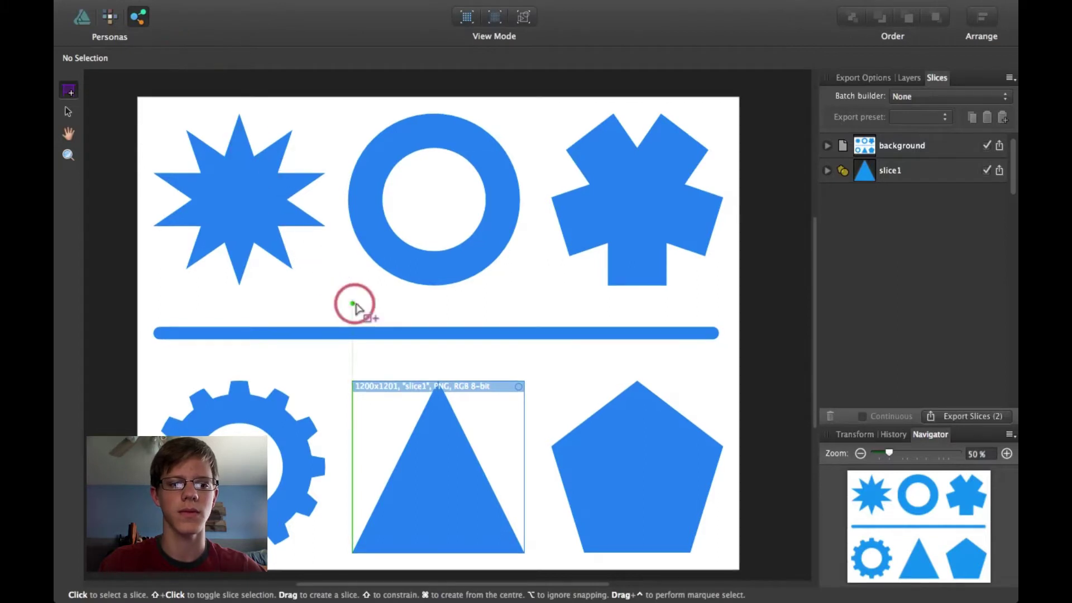
pyautogui.scroll(-1, 355, 307)
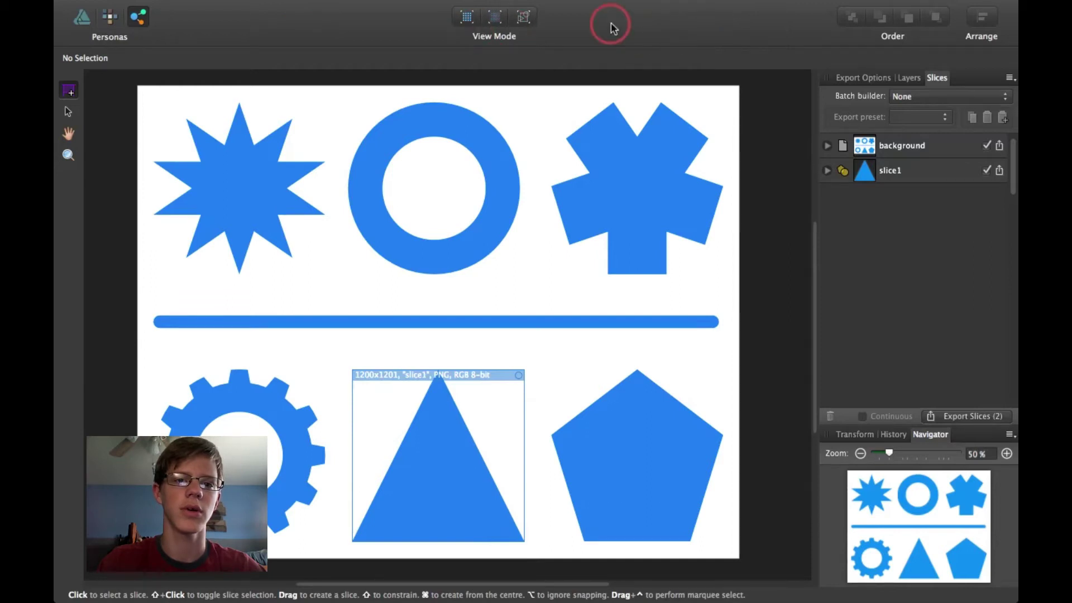
pyautogui.click(526, 18)
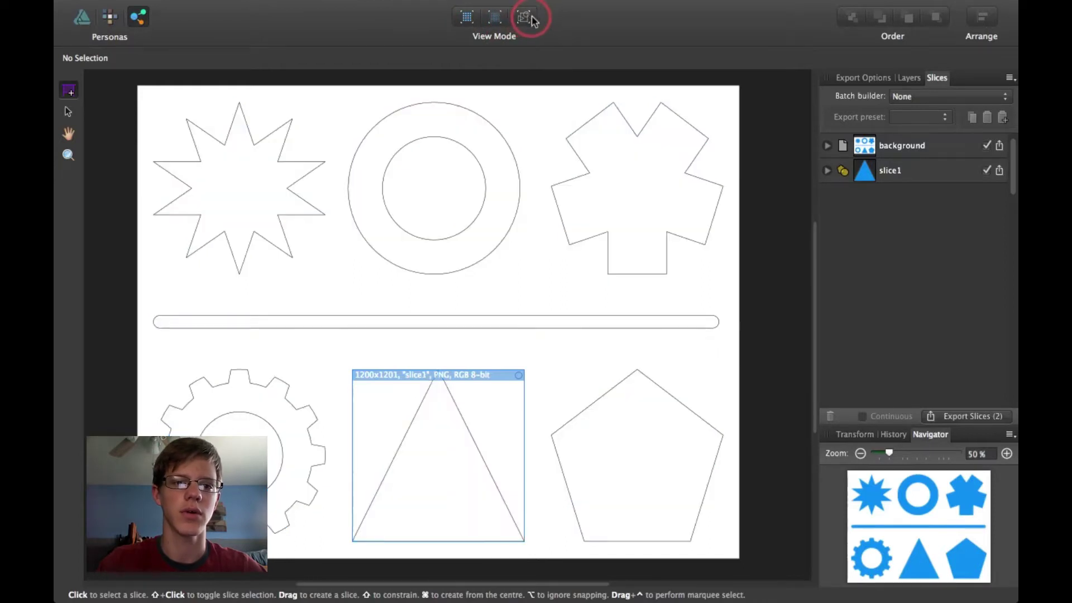
pyautogui.click(528, 18)
pyautogui.click(528, 17)
pyautogui.click(528, 18)
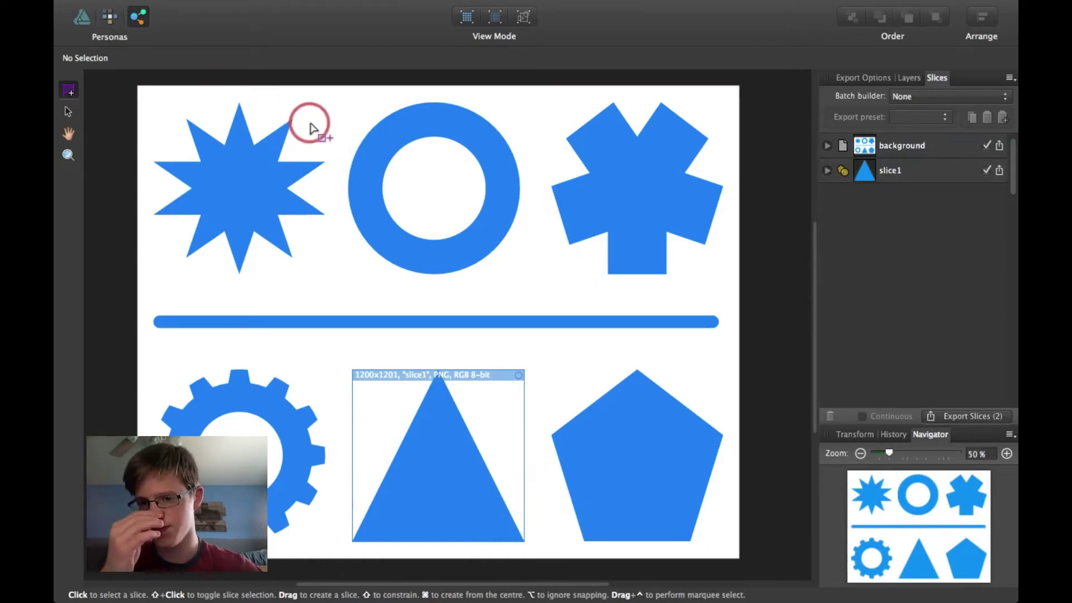
pyautogui.moveTo(426, 161); pyautogui.dragTo(352, 113)
pyautogui.moveTo(528, 243); pyautogui.dragTo(534, 285)
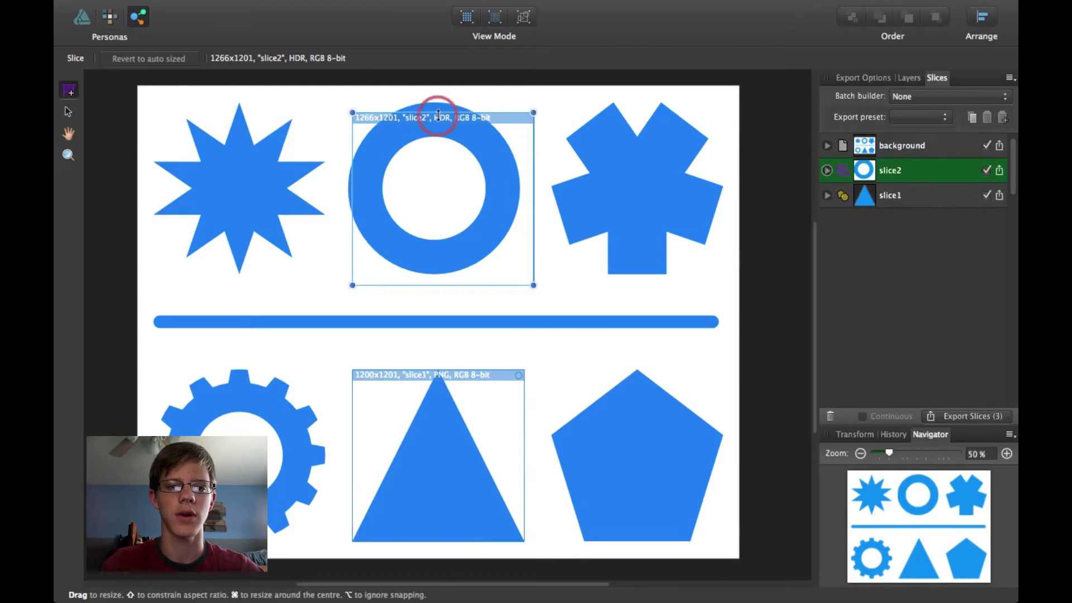
pyautogui.press('BackSpace')
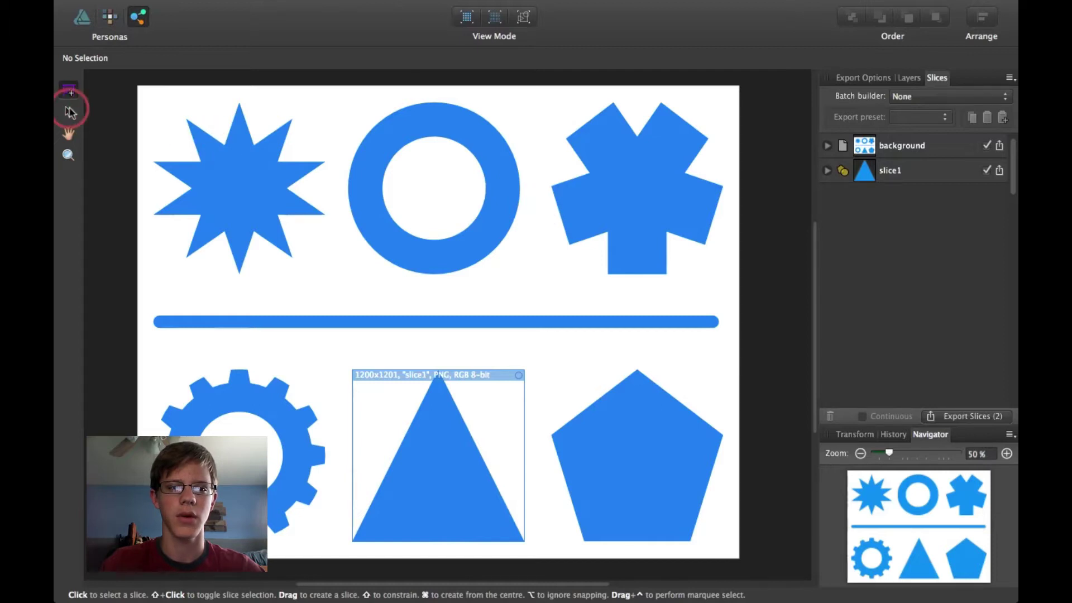
pyautogui.click(69, 112)
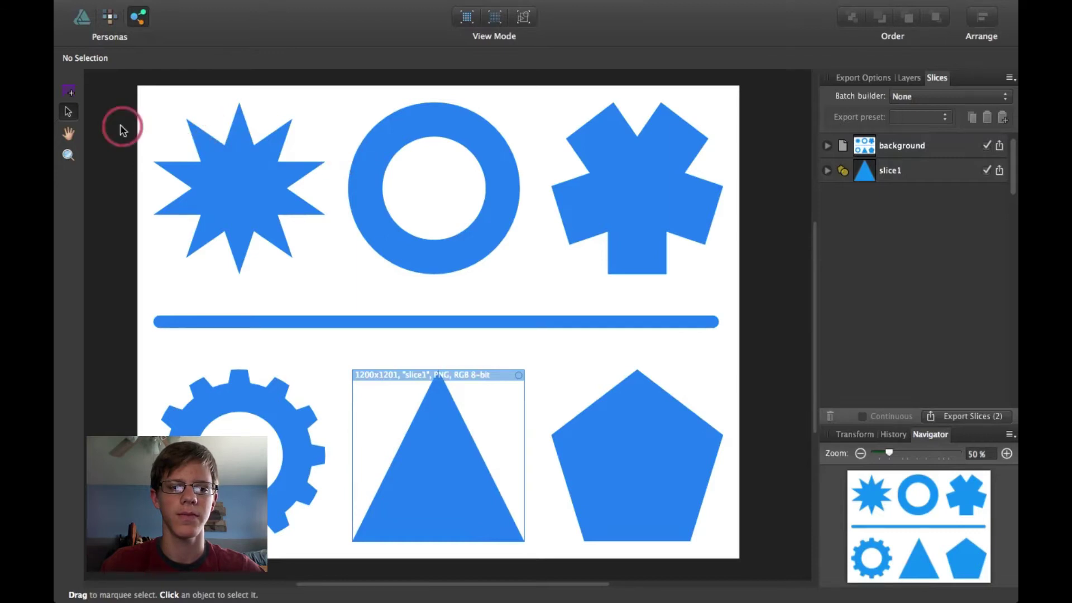
pyautogui.click(74, 132)
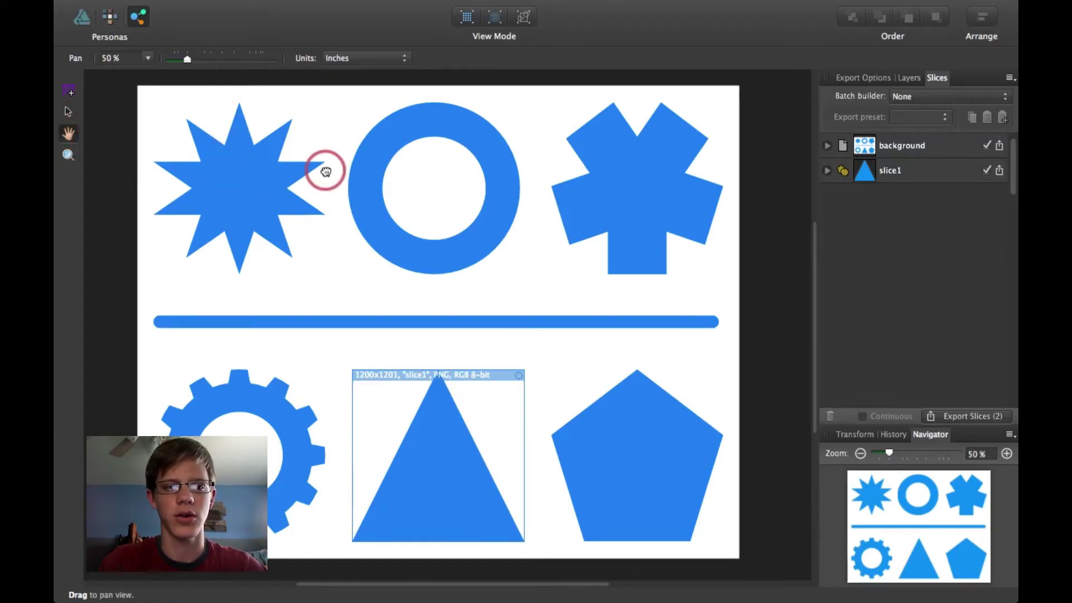
pyautogui.moveTo(326, 170)
pyautogui.mouseDown()
pyautogui.moveTo(302, 177)
pyautogui.moveTo(336, 168)
pyautogui.mouseUp()
pyautogui.click(147, 59)
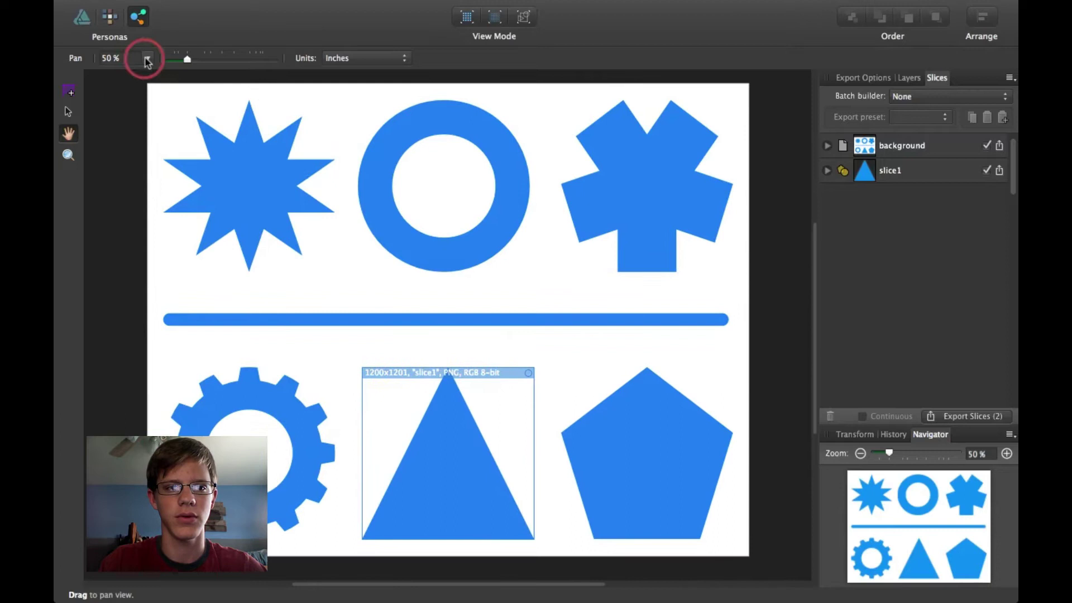
pyautogui.moveTo(187, 63); pyautogui.dragTo(161, 78)
pyautogui.click(83, 136)
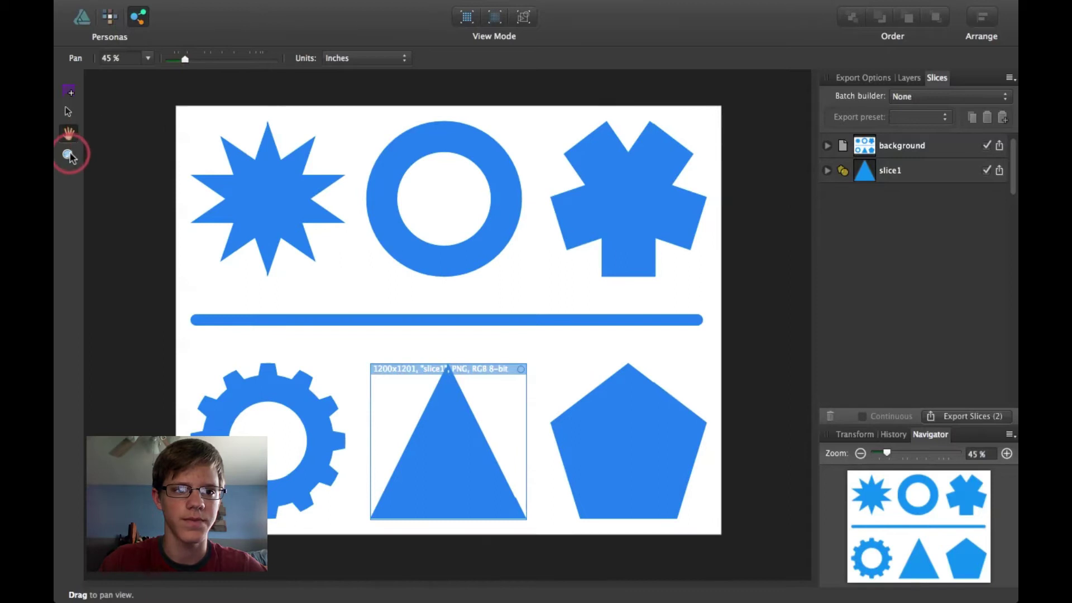
pyautogui.click(69, 156)
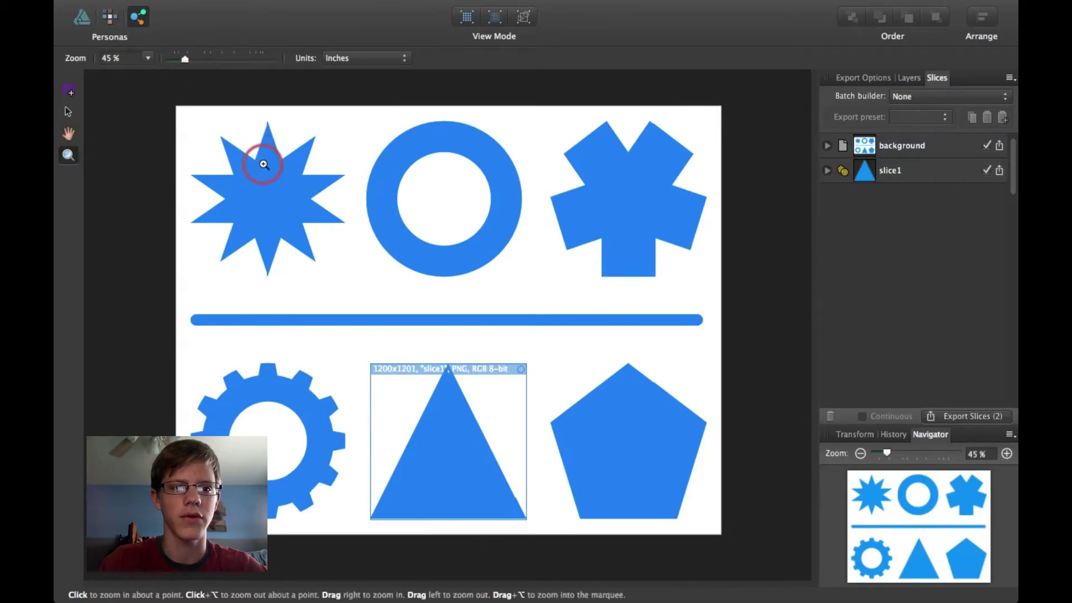
pyautogui.moveTo(263, 164)
pyautogui.mouseDown()
pyautogui.moveTo(237, 162)
pyautogui.moveTo(339, 175)
pyautogui.moveTo(276, 162)
pyautogui.mouseUp()
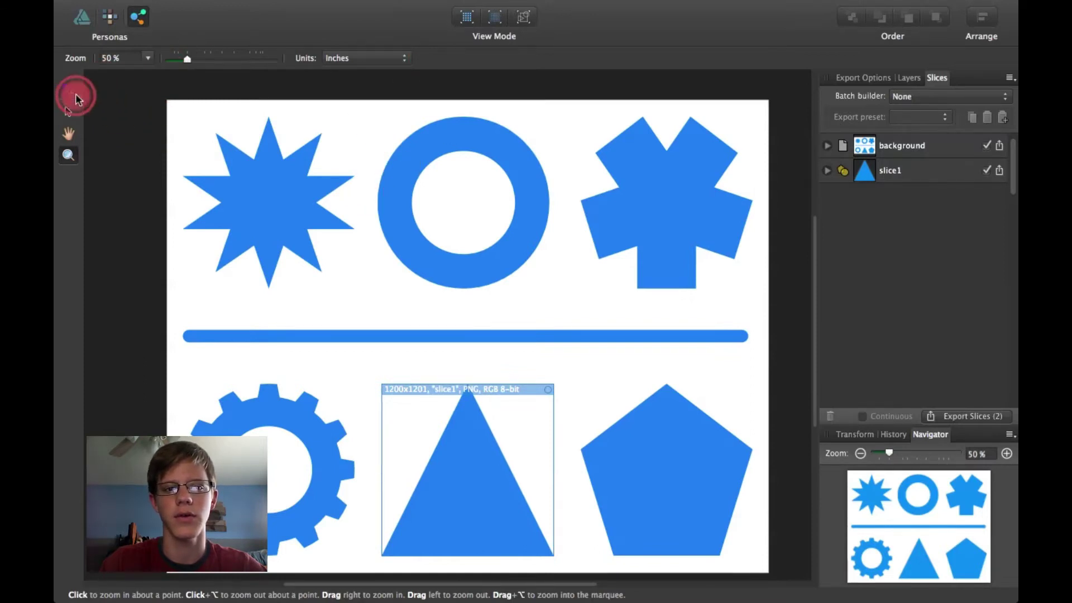
pyautogui.click(74, 94)
pyautogui.hscroll(3, 312, 188)
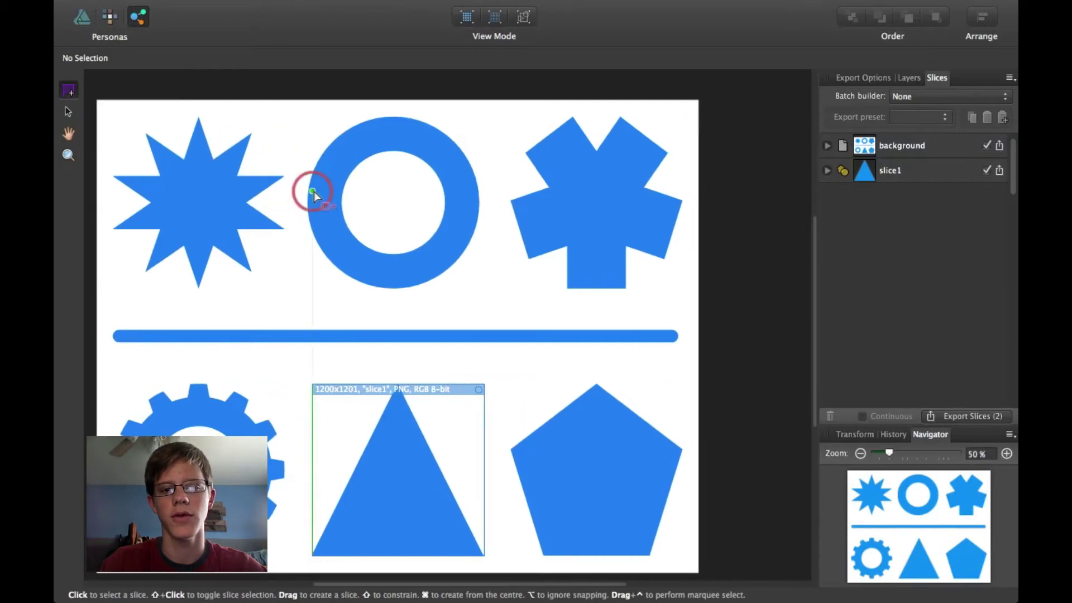
pyautogui.hscroll(-3, 314, 191)
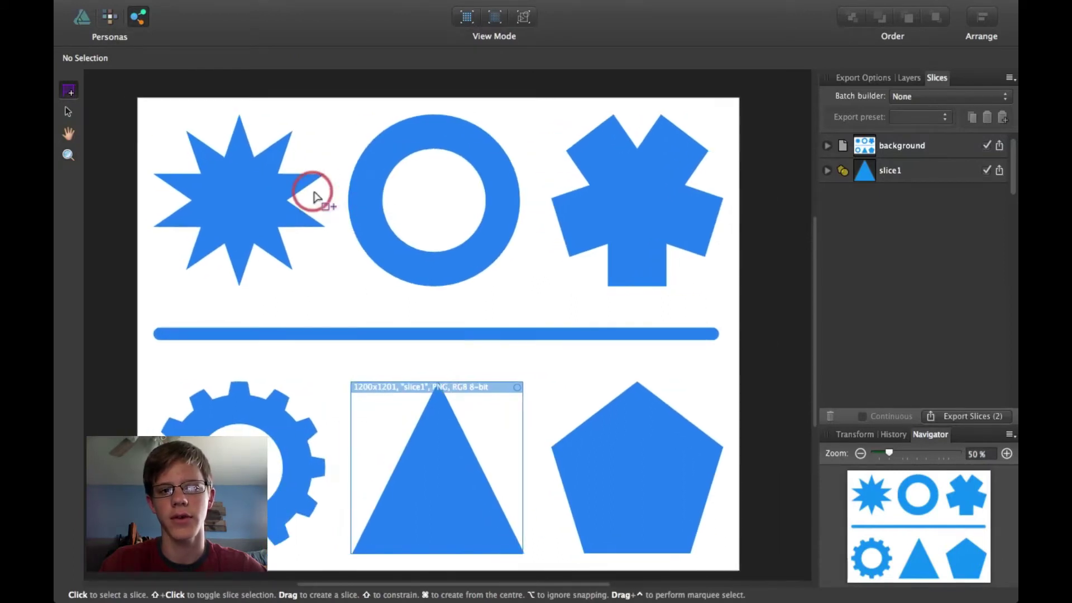
pyautogui.scroll(-2, 312, 198)
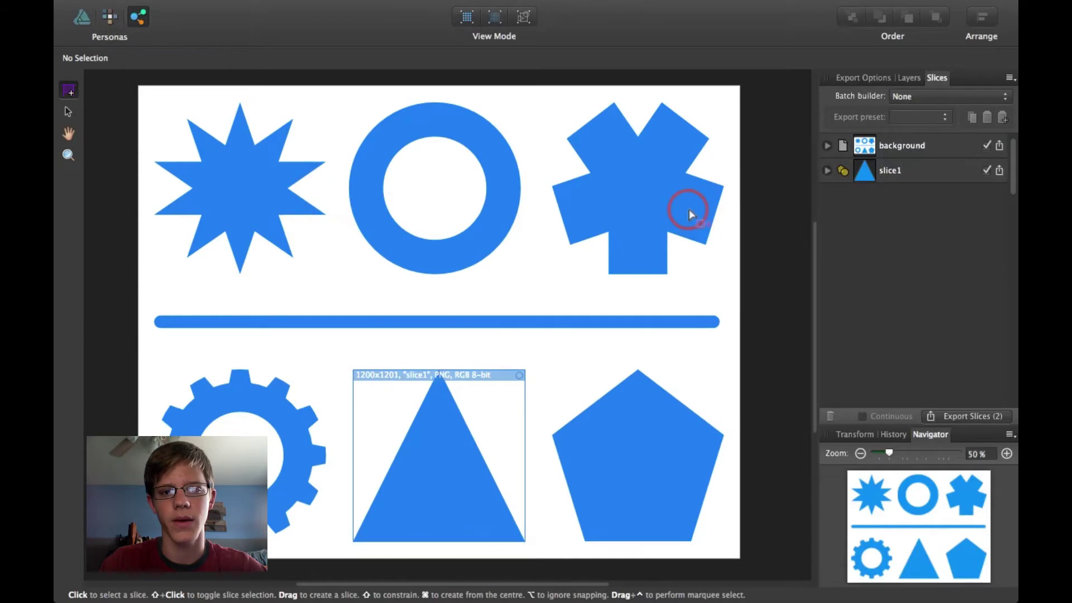
pyautogui.click(71, 99)
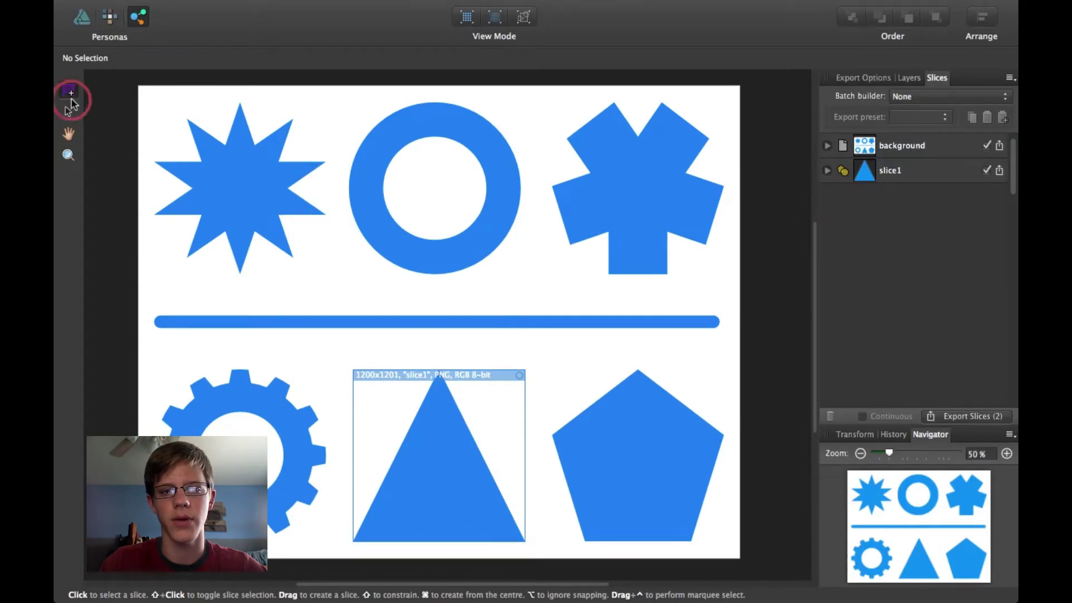
pyautogui.click(71, 94)
pyautogui.click(181, 160)
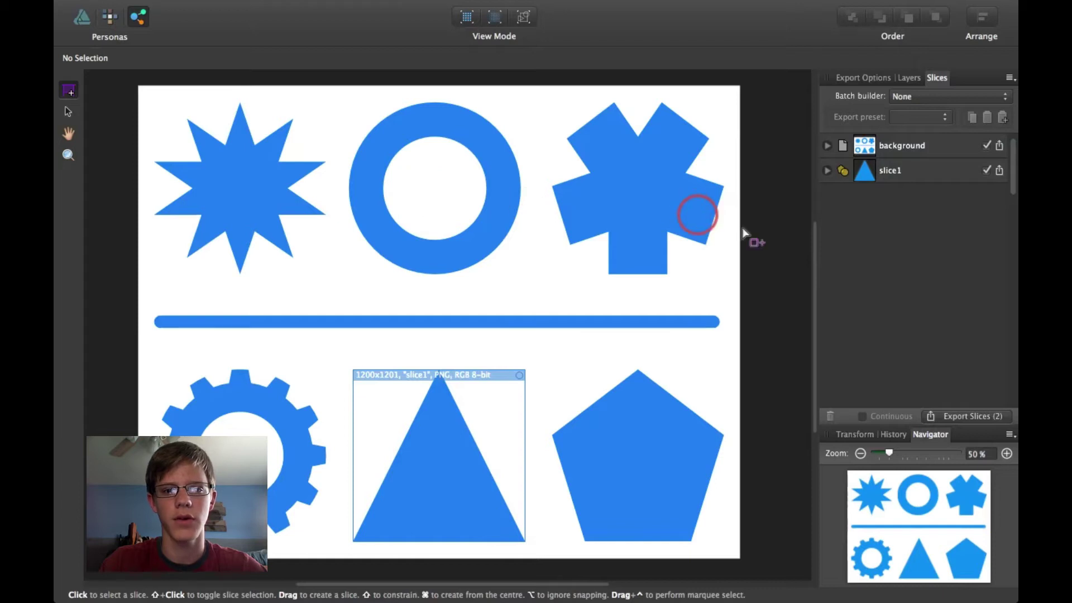
pyautogui.hscroll(-3, 503, 407)
pyautogui.scroll(-2, 503, 407)
pyautogui.scroll(-1, 481, 397)
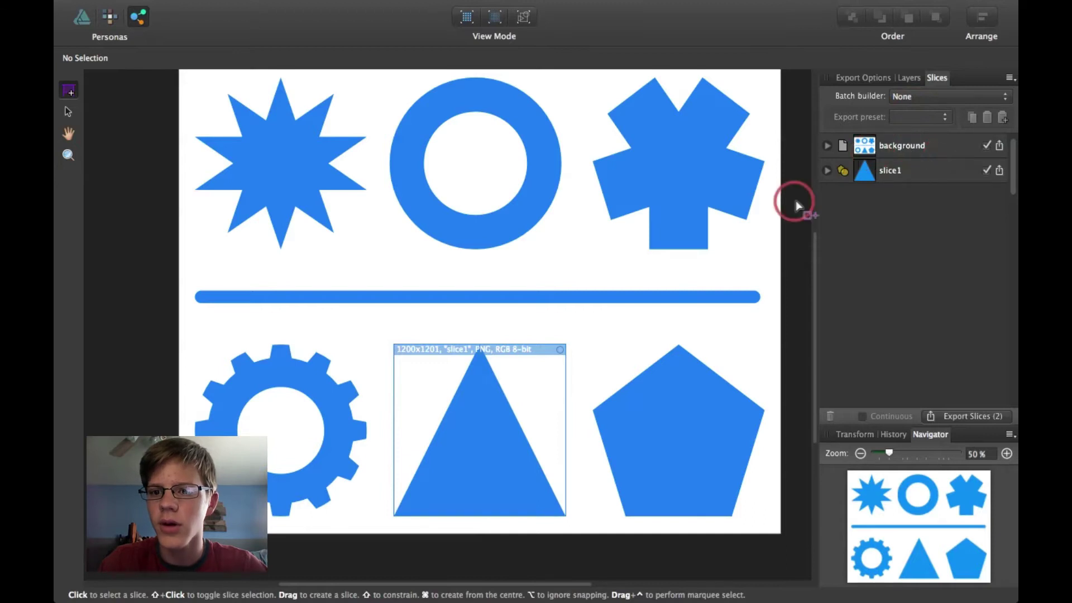
pyautogui.hscroll(2, 618, 223)
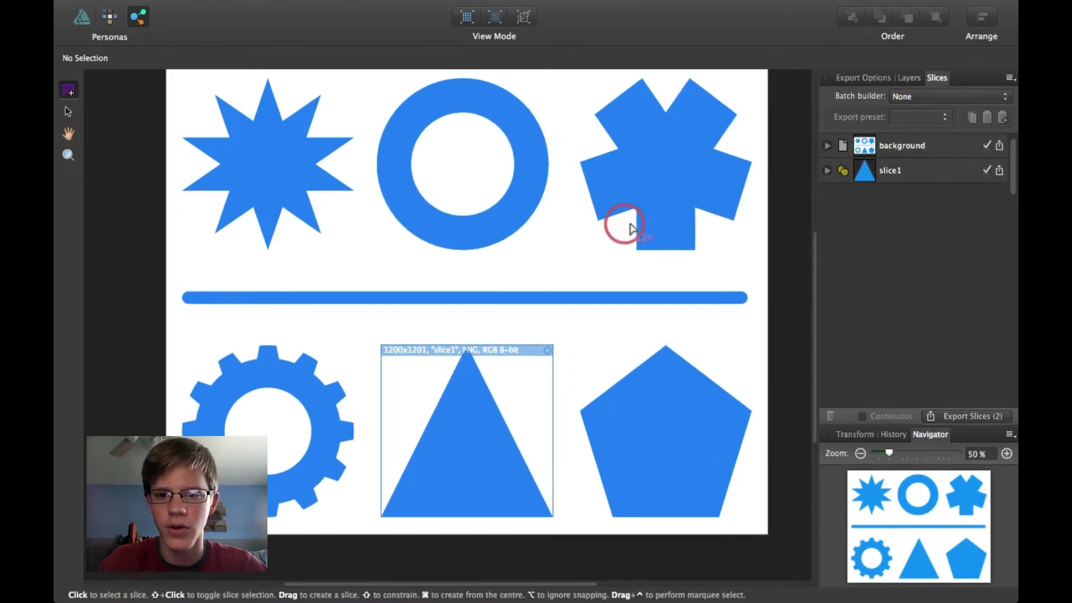
# Rename the triangle's slice from slice1 to Triangle
pyautogui.click(896, 175)
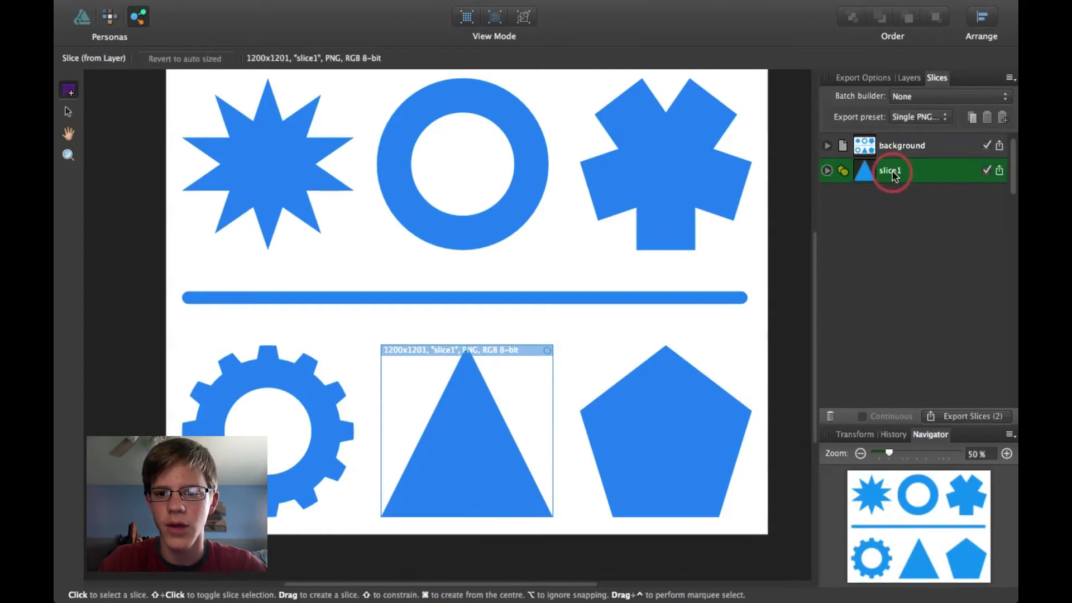
pyautogui.doubleClick(892, 173)
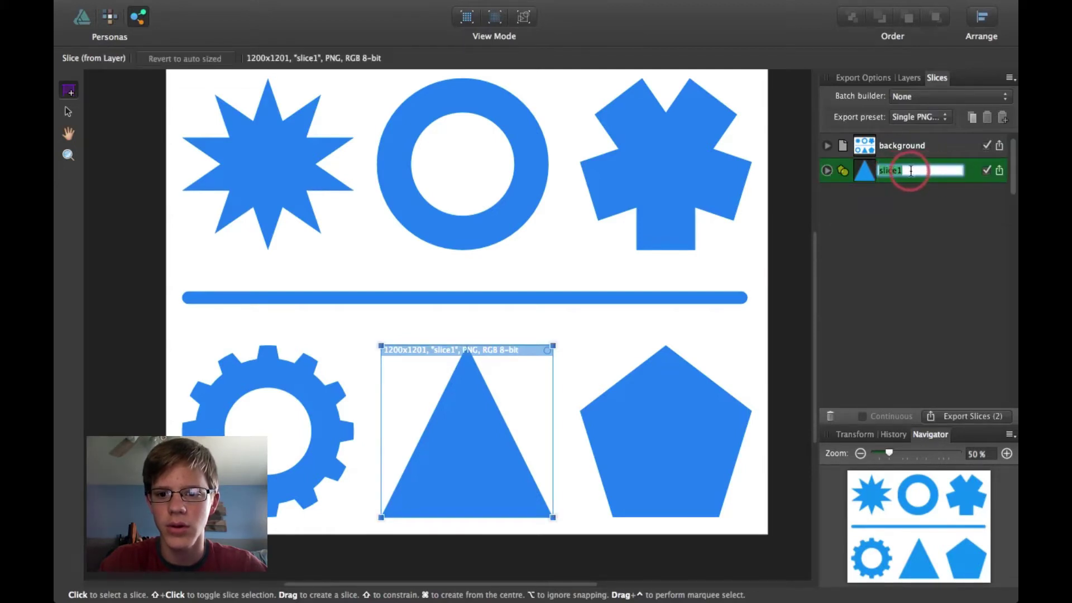
pyautogui.press('BackSpace')
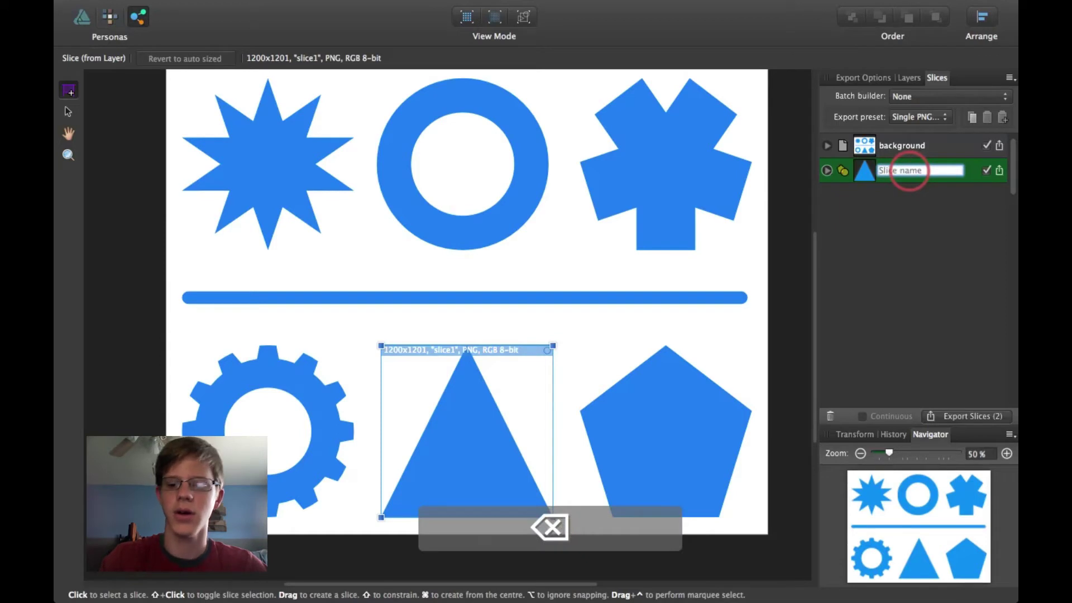
pyautogui.write('Triangle')
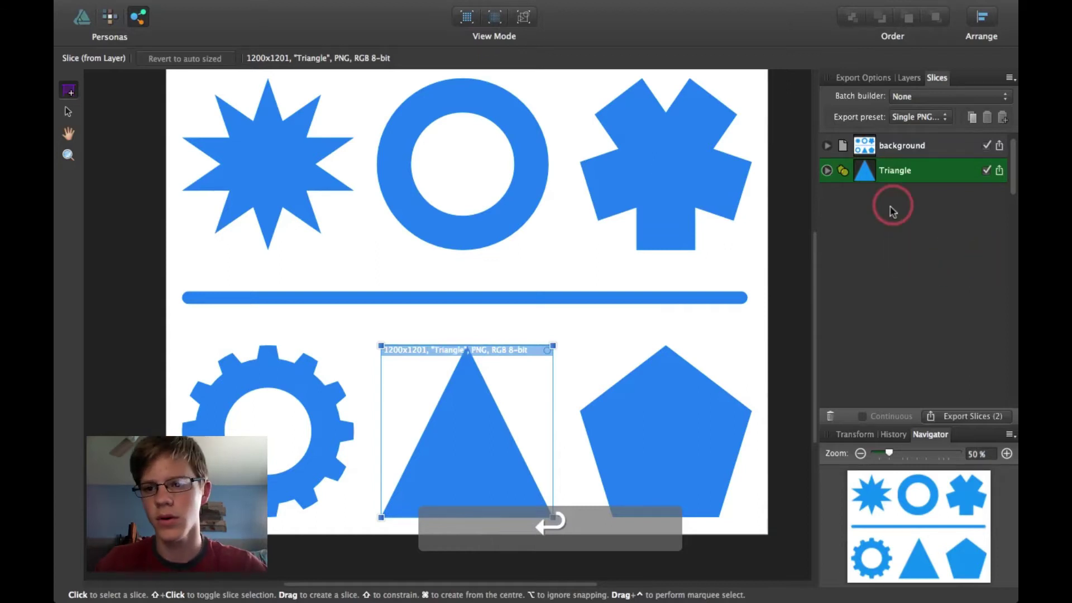
pyautogui.click(987, 171)
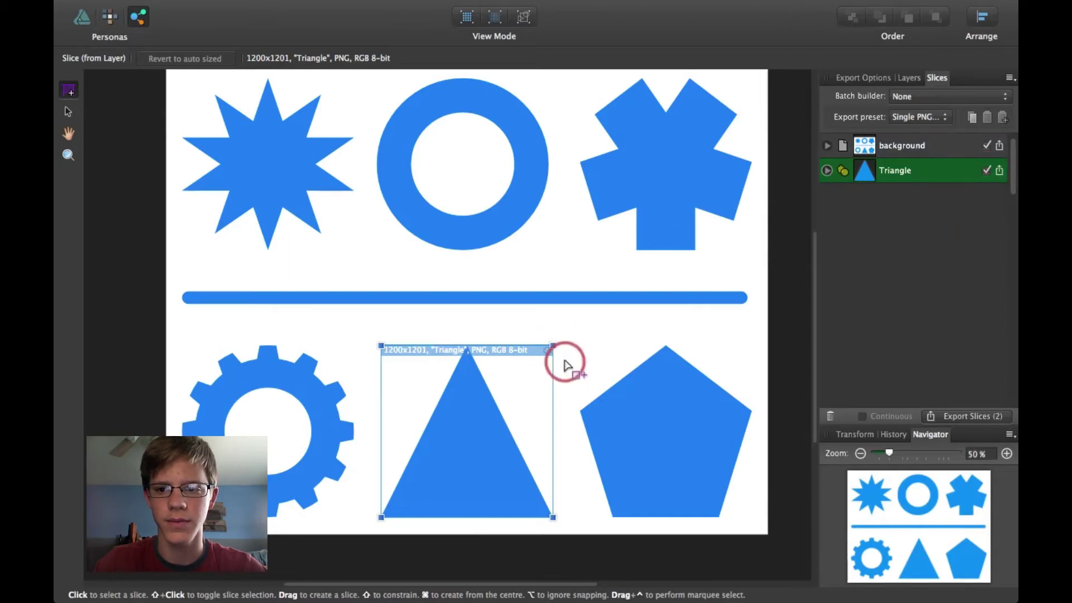
# Try enlarging the Triangle slice, undo the resize, and select the background slice
pyautogui.moveTo(554, 345); pyautogui.dragTo(550, 318)
pyautogui.press('super+z')
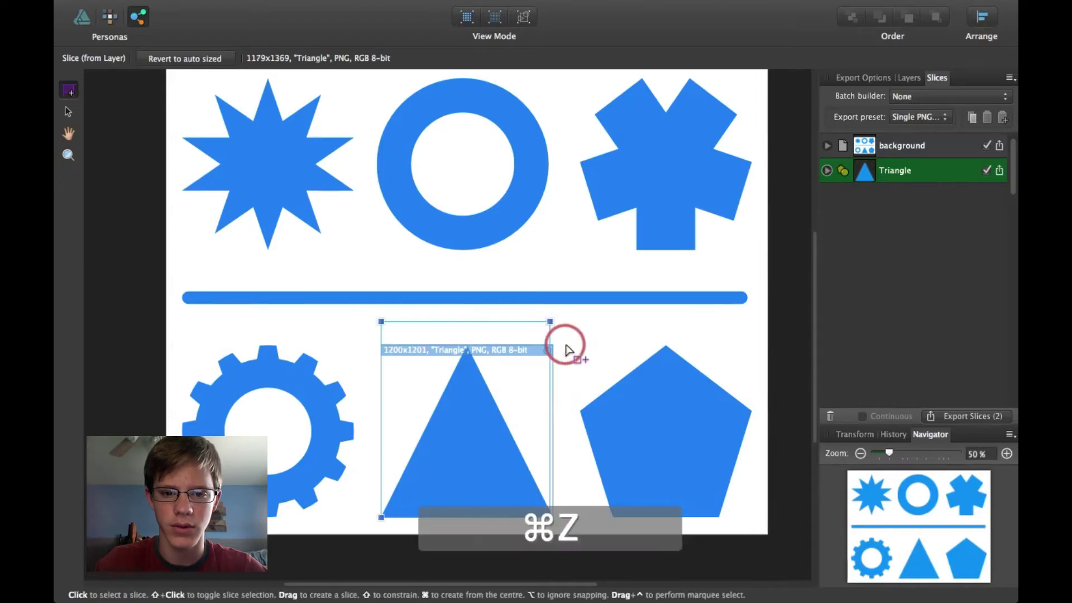
pyautogui.press('super+z')
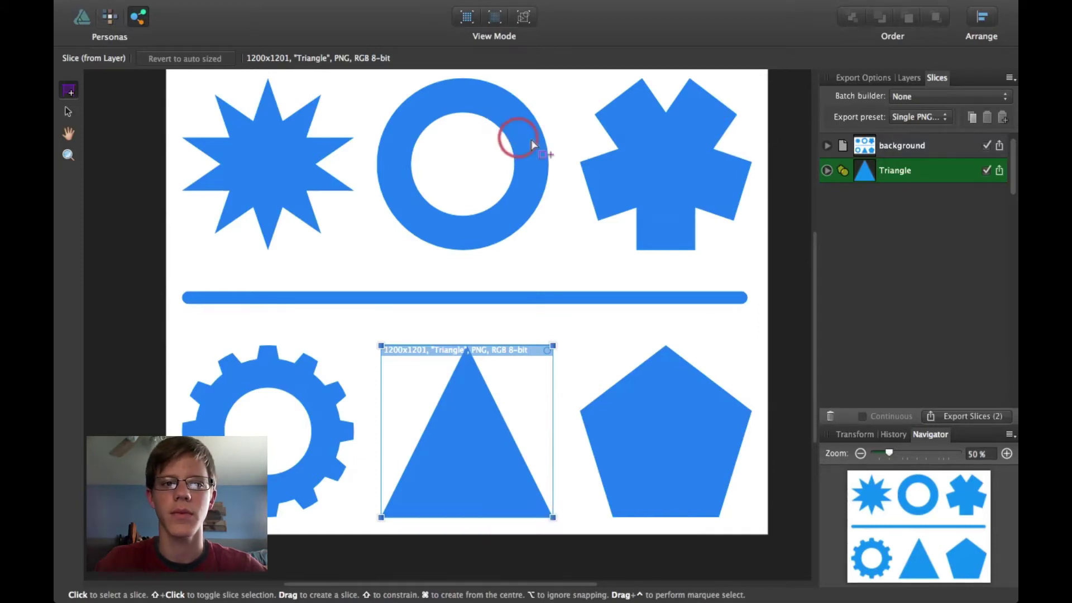
pyautogui.click(838, 145)
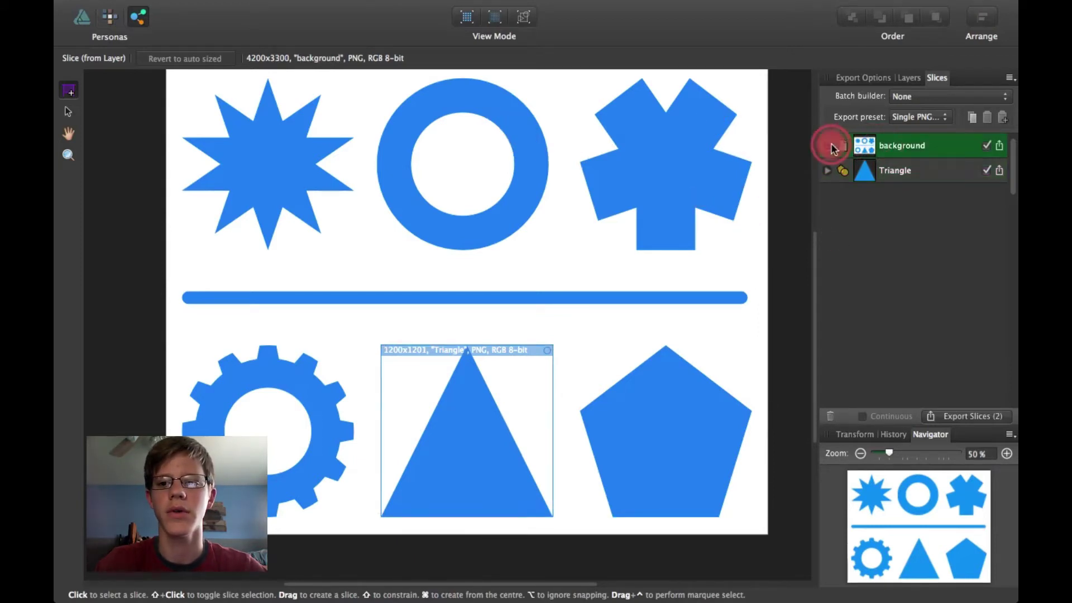
pyautogui.click(874, 142)
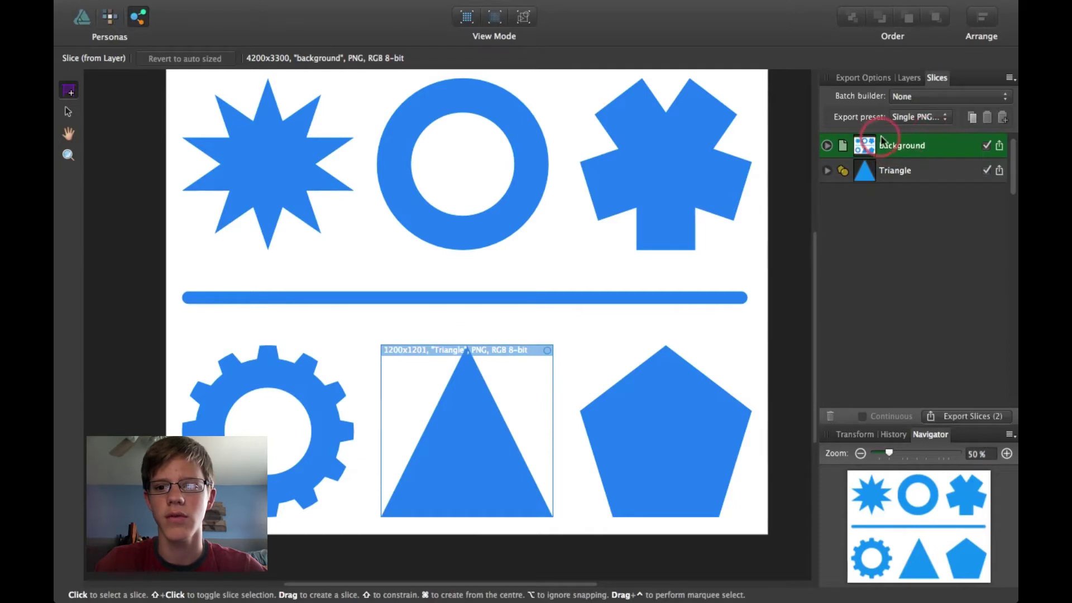
pyautogui.scroll(1, 677, 255)
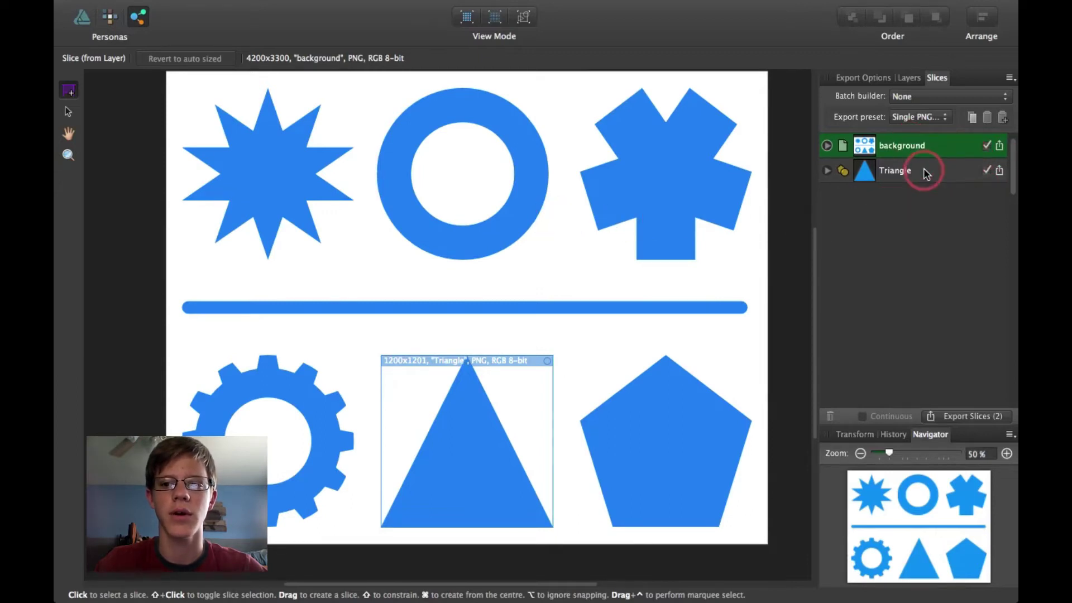
# Show the Layers panel with its seven shape layers and clear the current selection
pyautogui.click(914, 81)
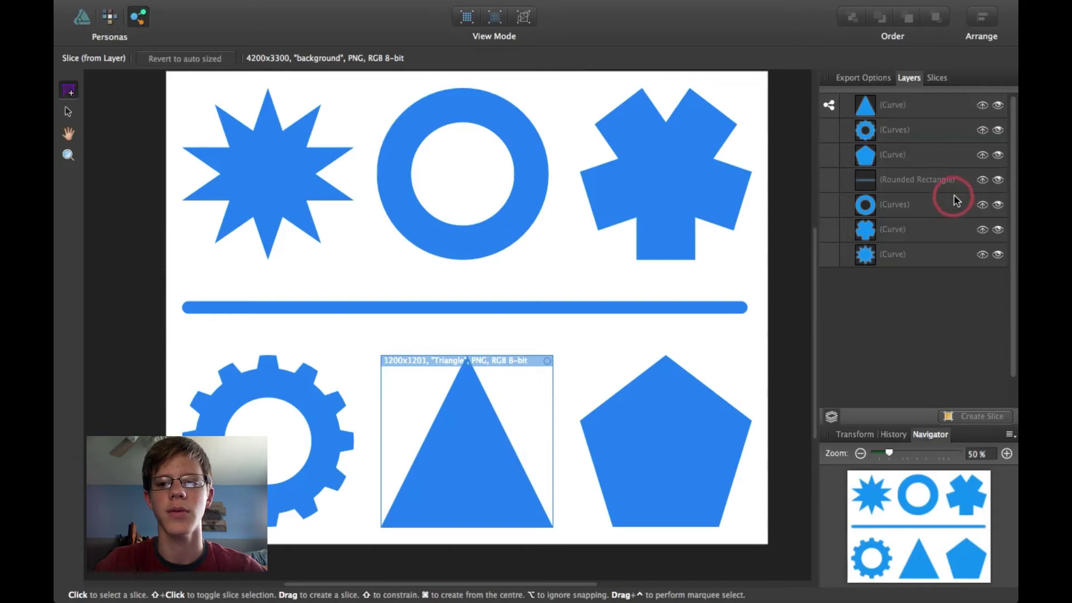
pyautogui.click(924, 139)
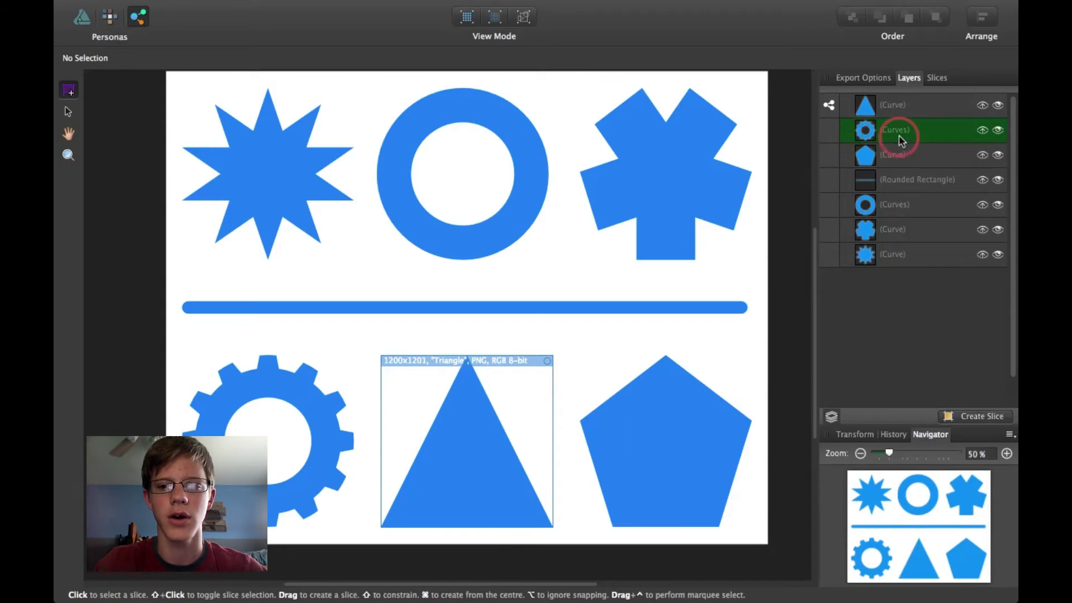
# Create slices from the gear, pentagon, cross shape and ring using Create Slice
pyautogui.click(69, 111)
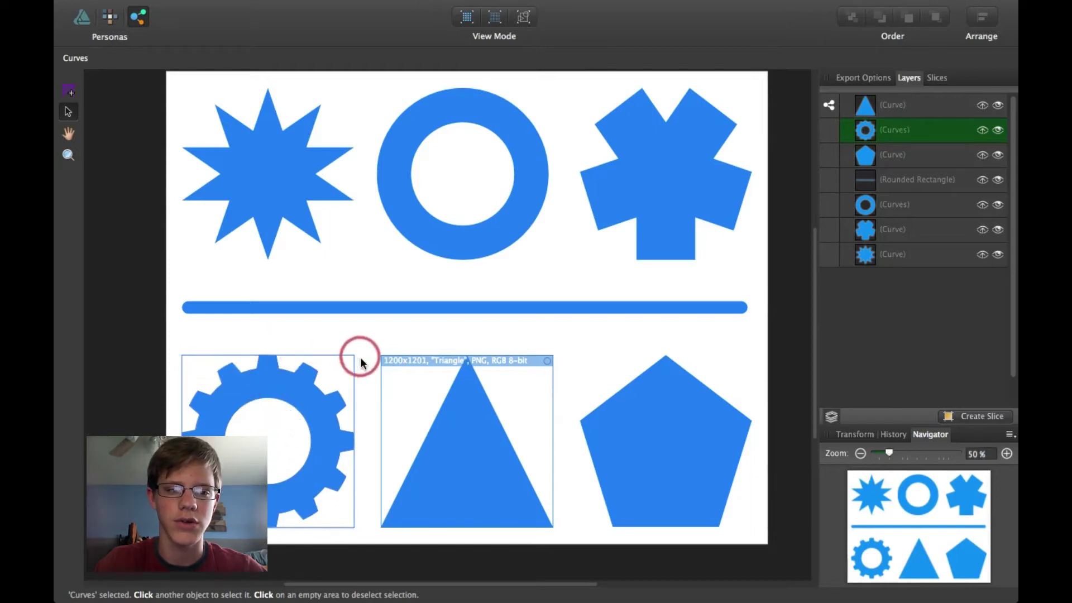
pyautogui.rightClick(281, 383)
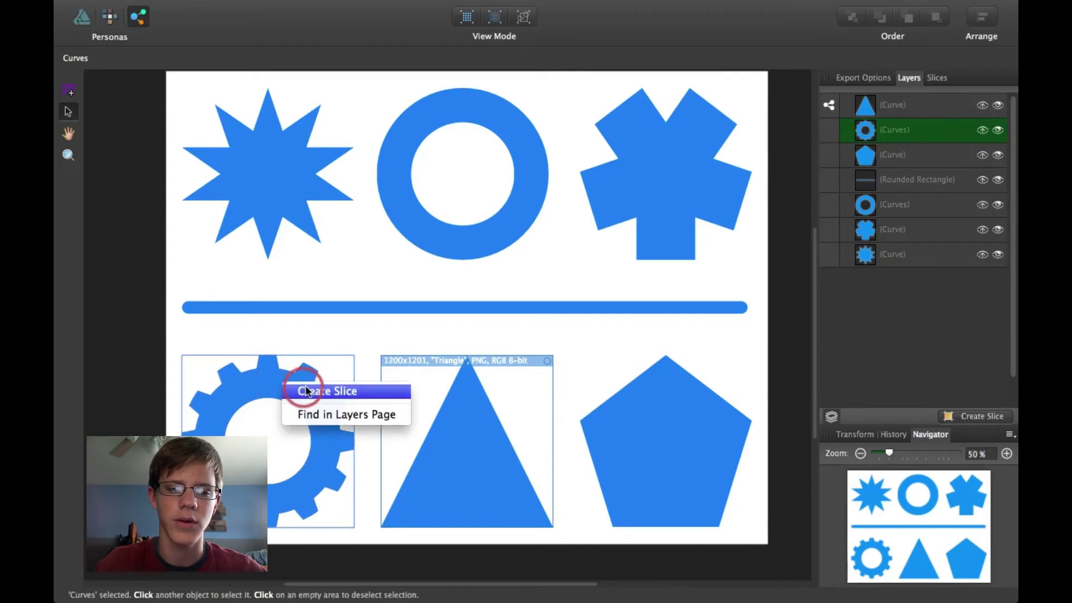
pyautogui.click(335, 394)
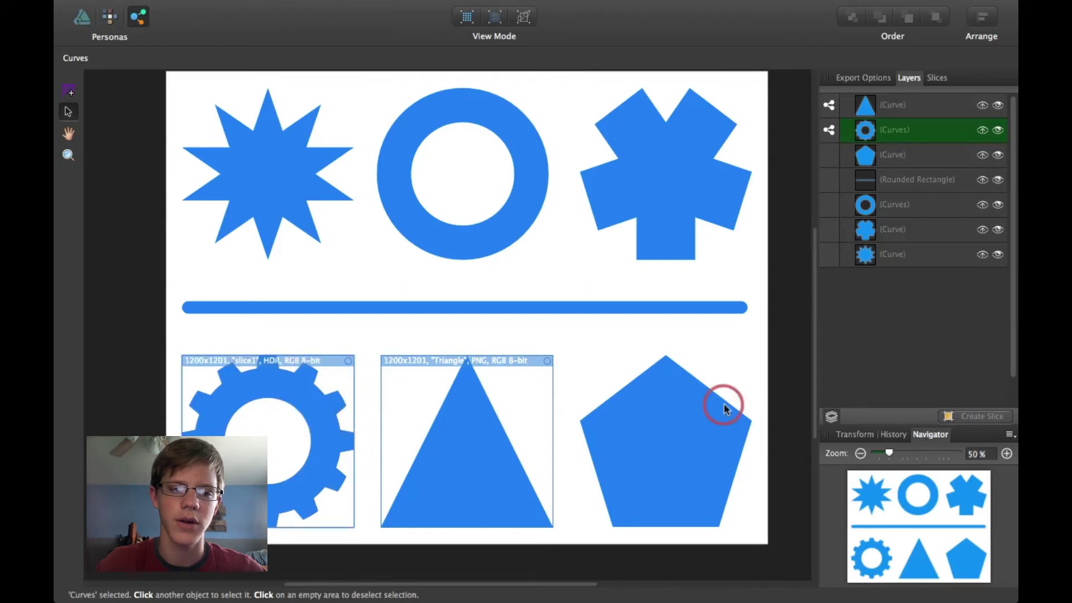
pyautogui.click(696, 411)
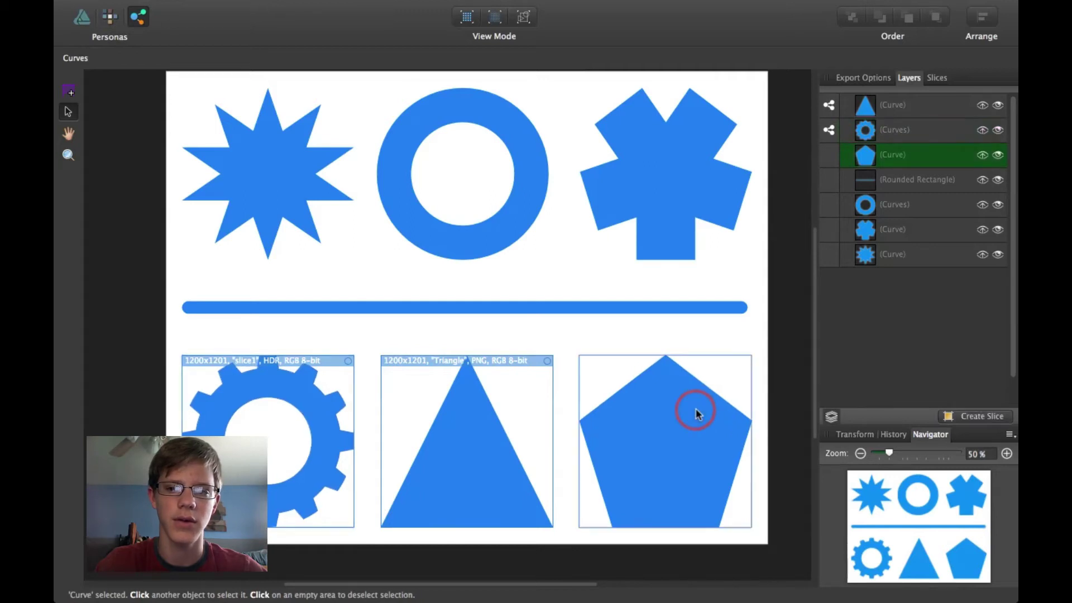
pyautogui.rightClick(667, 419)
pyautogui.click(679, 423)
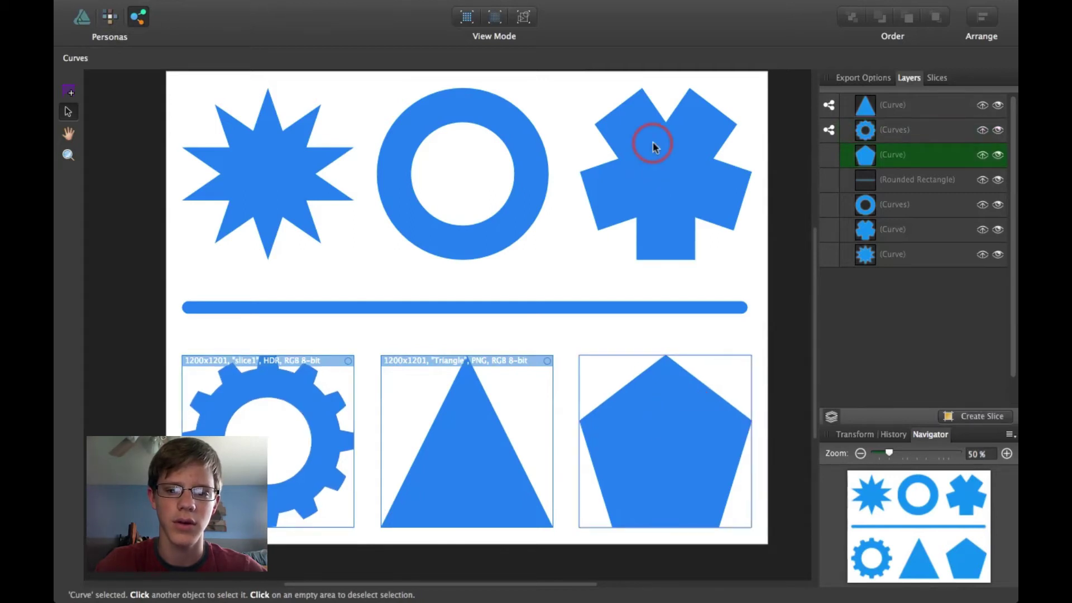
pyautogui.click(648, 169)
pyautogui.rightClick(646, 167)
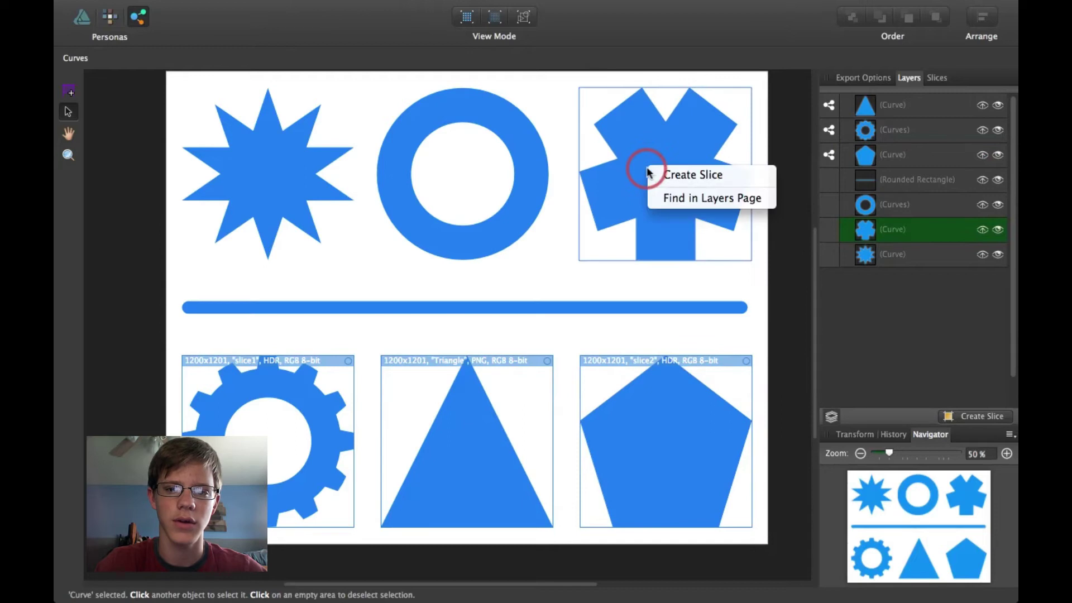
pyautogui.click(656, 171)
pyautogui.click(527, 161)
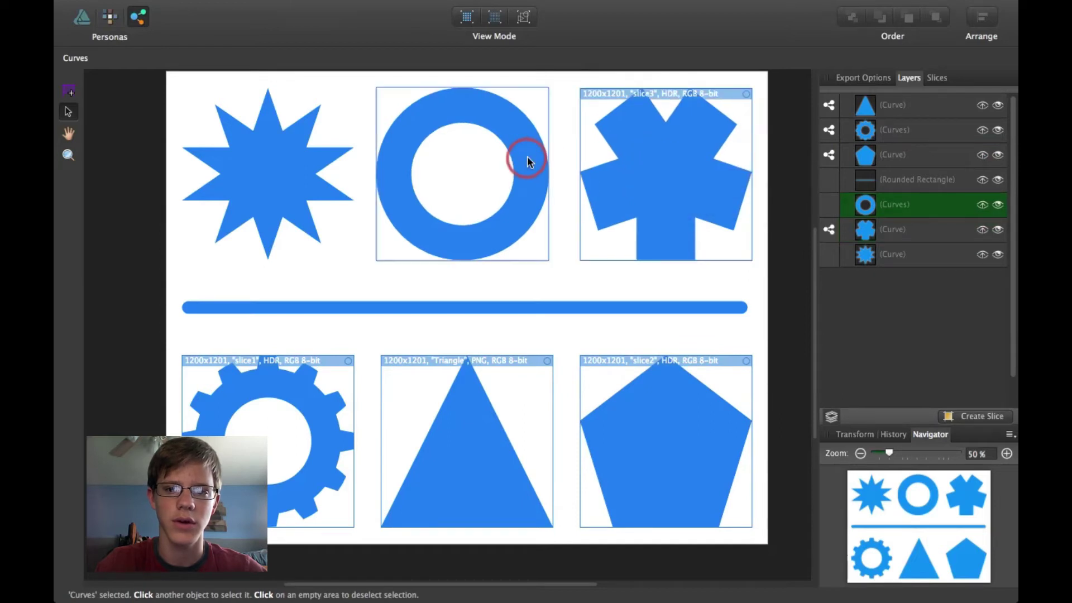
pyautogui.rightClick(527, 163)
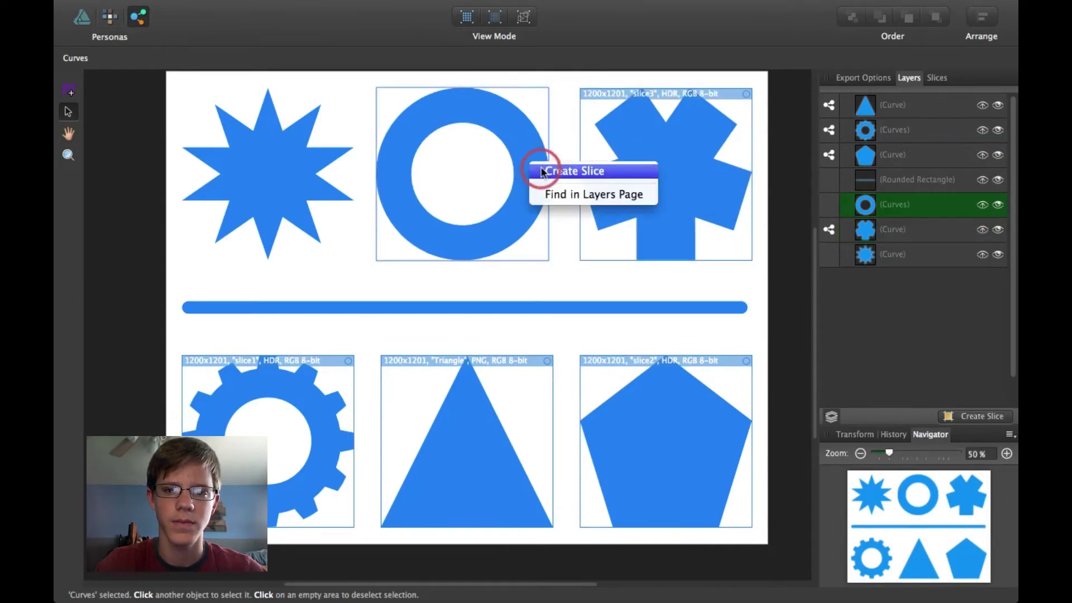
pyautogui.click(536, 169)
# Create slices from the ten-point star and the long rounded bar
pyautogui.scroll(-1, 277, 163)
pyautogui.click(277, 163)
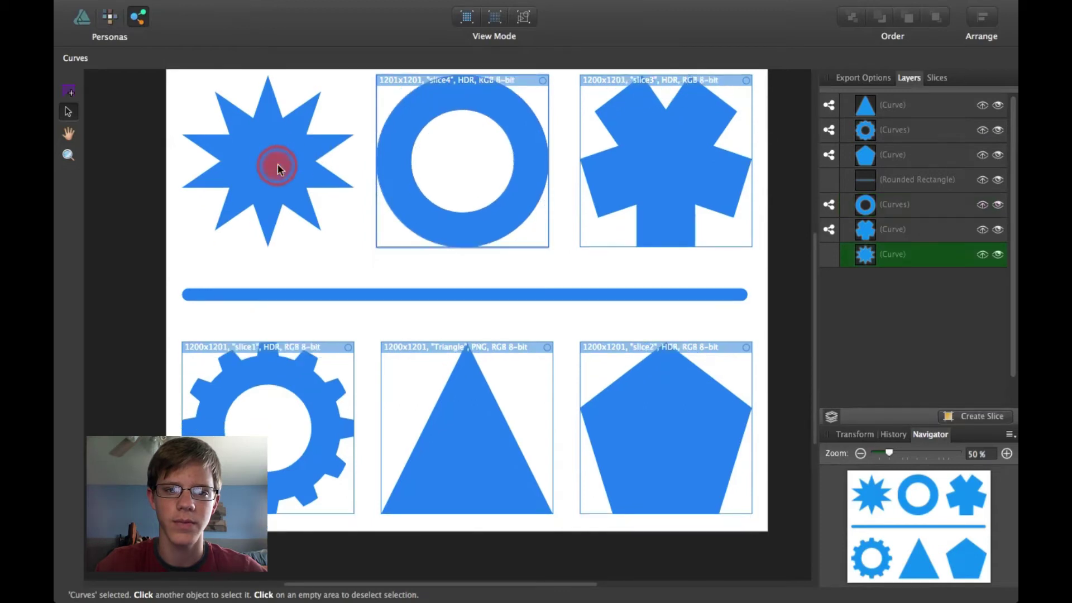
pyautogui.rightClick(277, 166)
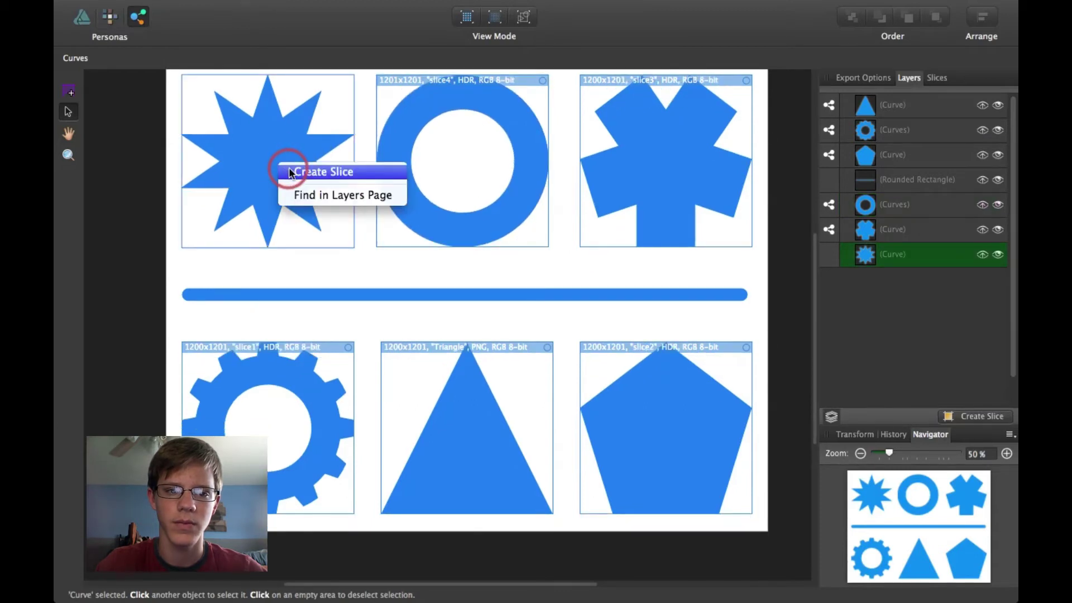
pyautogui.click(296, 172)
pyautogui.scroll(1, 340, 220)
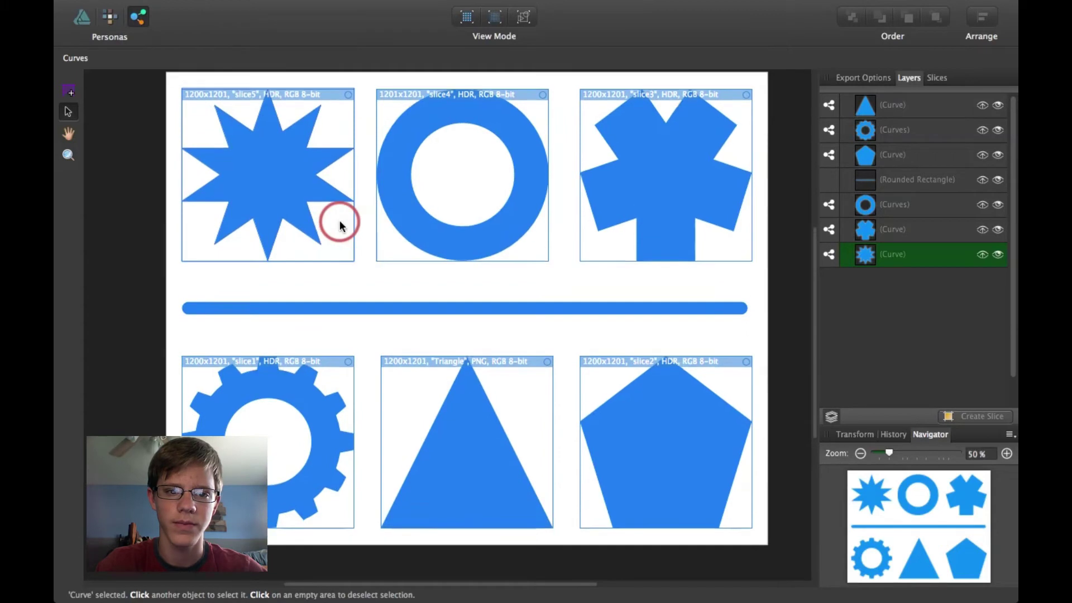
pyautogui.click(347, 311)
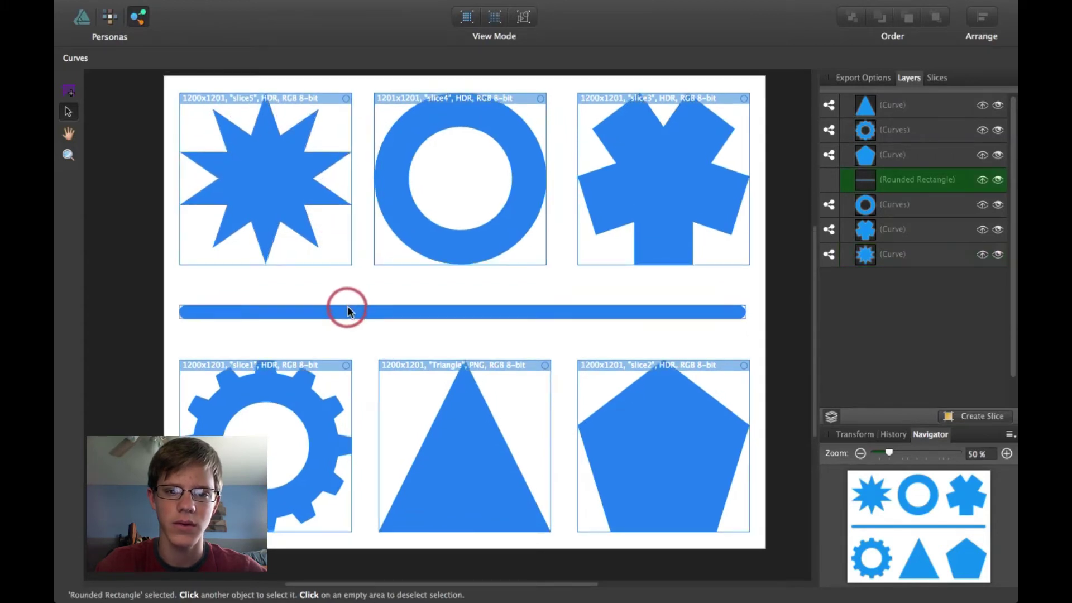
pyautogui.rightClick(347, 310)
pyautogui.click(353, 312)
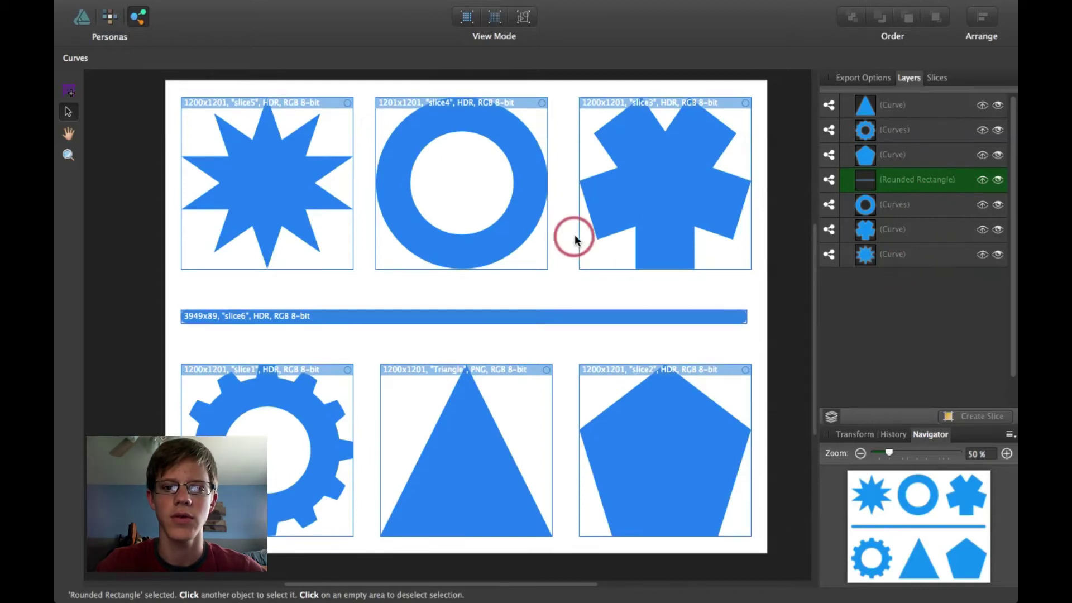
pyautogui.scroll(3, 471, 236)
pyautogui.scroll(-3, 531, 254)
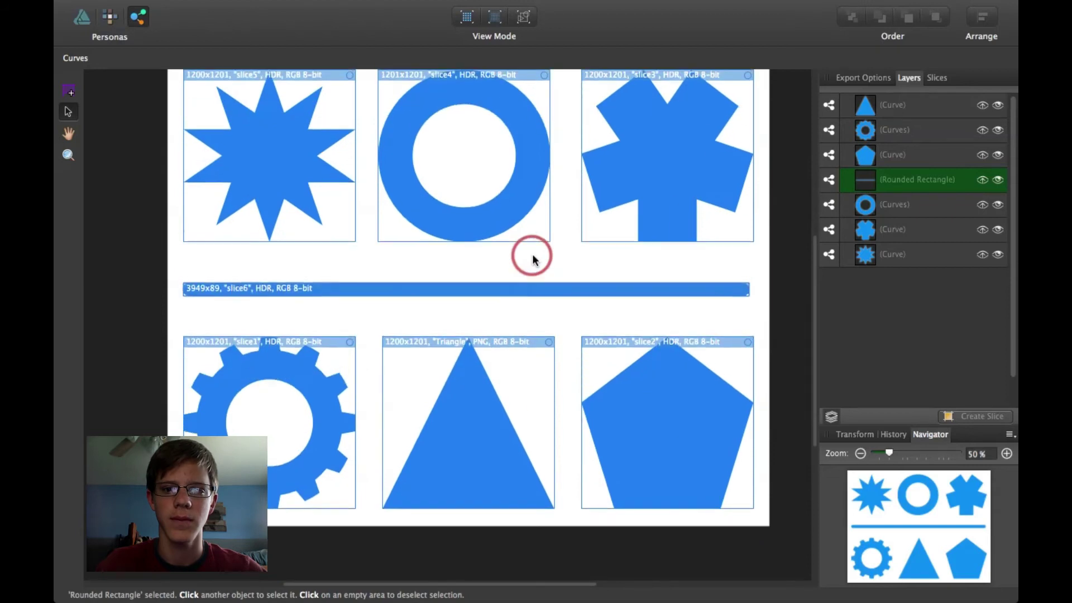
# Set the selected slice's export preset to PNG-24 in the export options
pyautogui.click(873, 76)
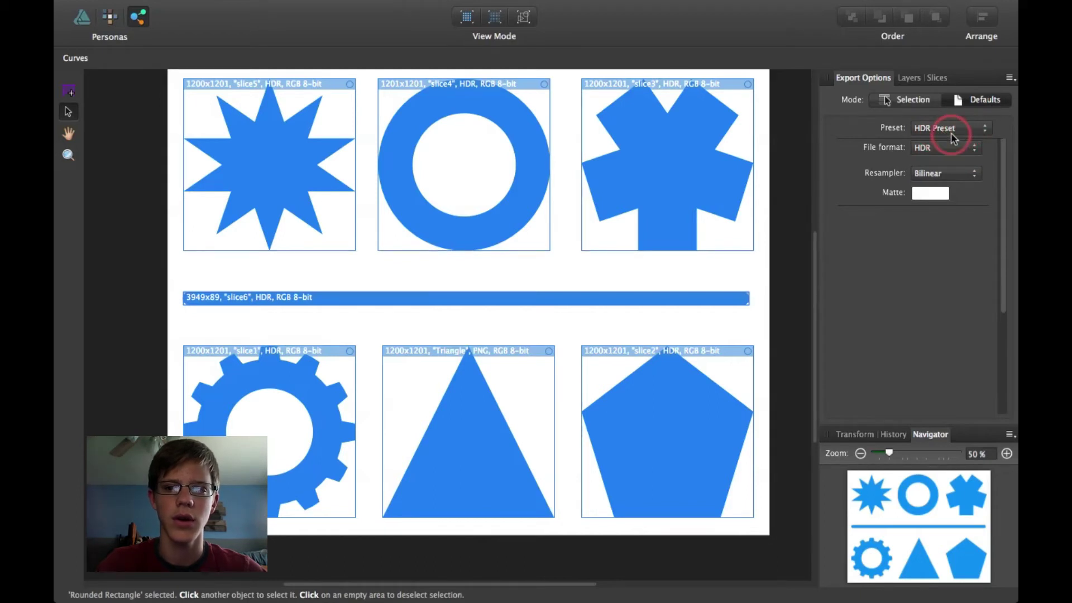
pyautogui.click(957, 130)
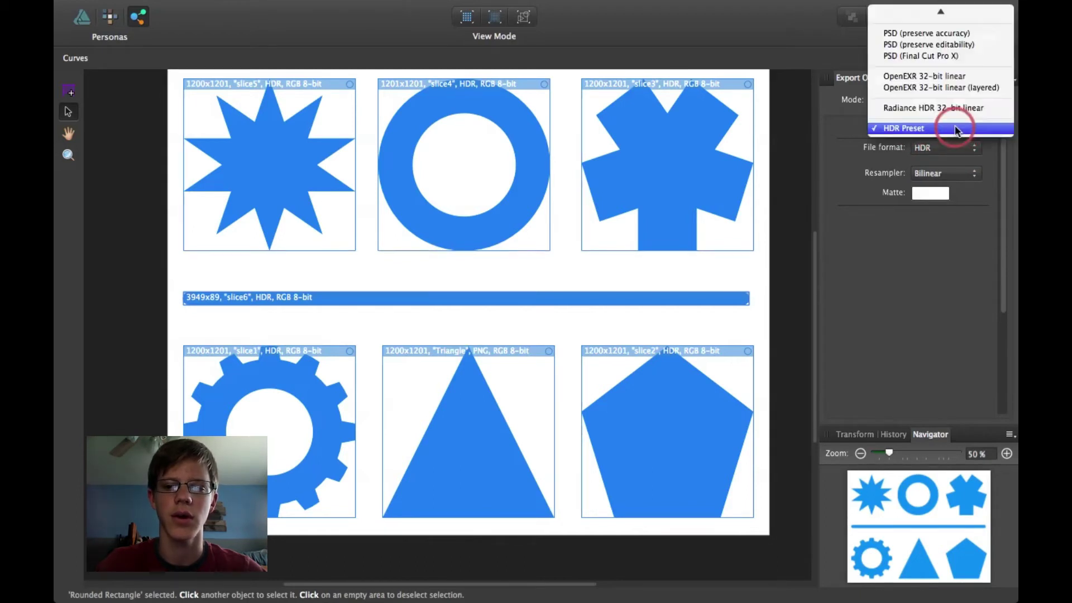
pyautogui.scroll(5, 954, 103)
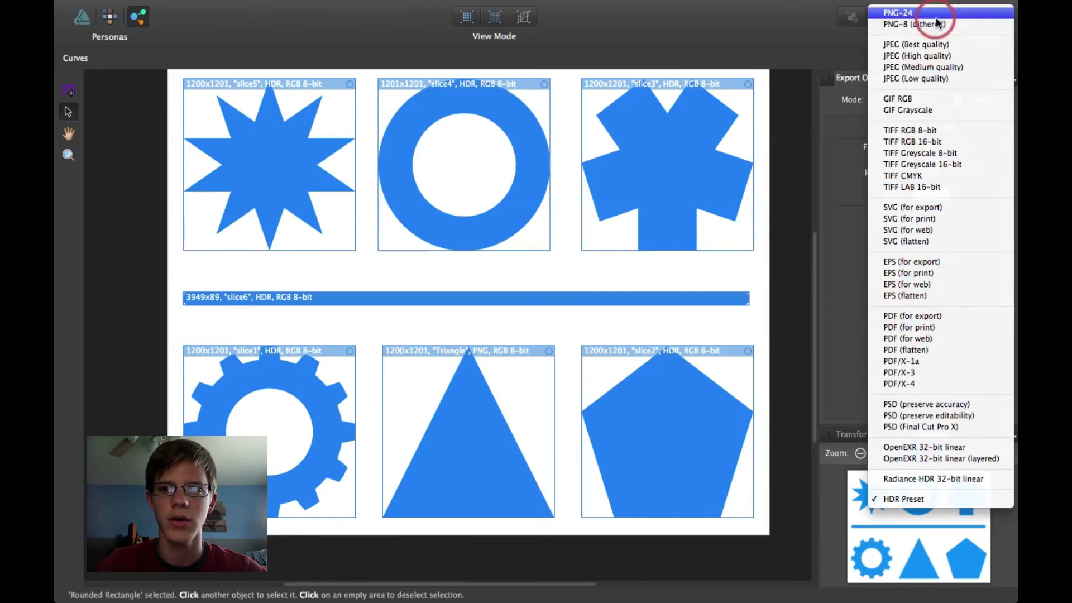
pyautogui.click(956, 12)
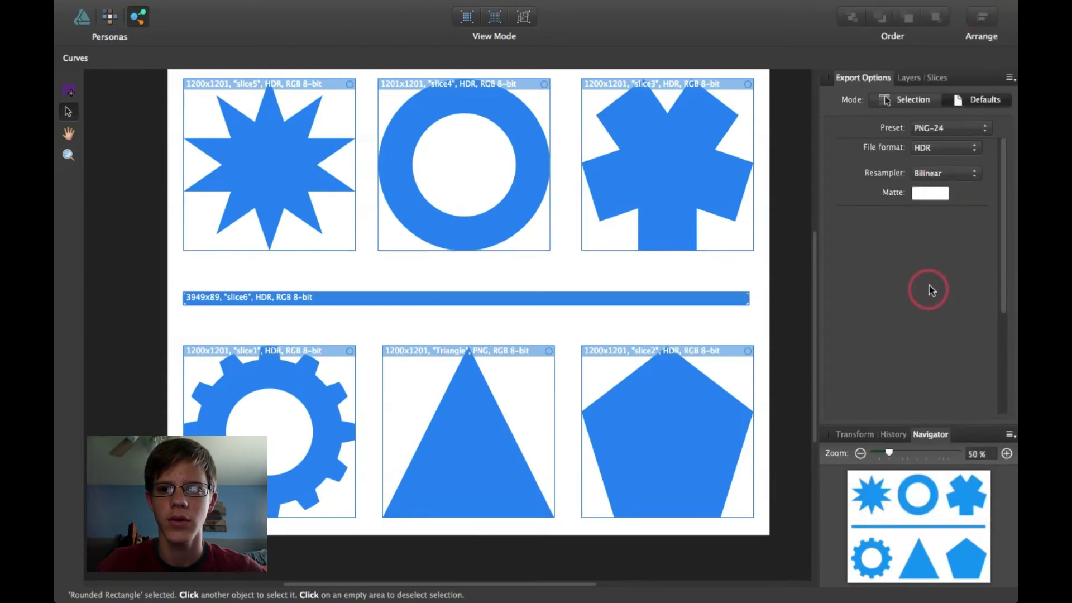
# Rename the new slices cog shape, pentagon, rounded rectangle, Dounut, flat star and 10 point Star
pyautogui.click(939, 84)
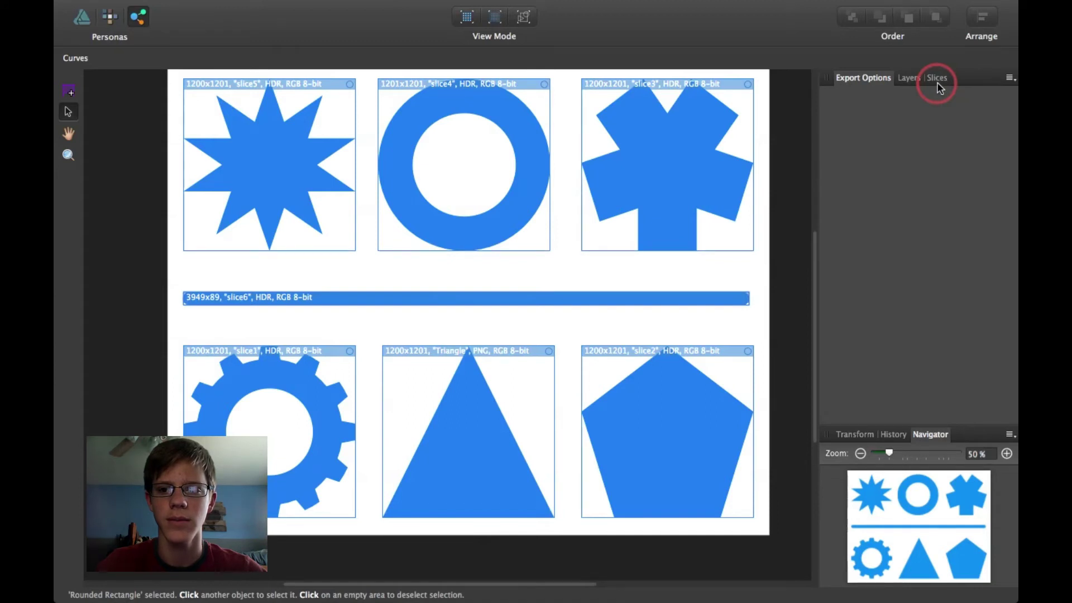
pyautogui.click(937, 80)
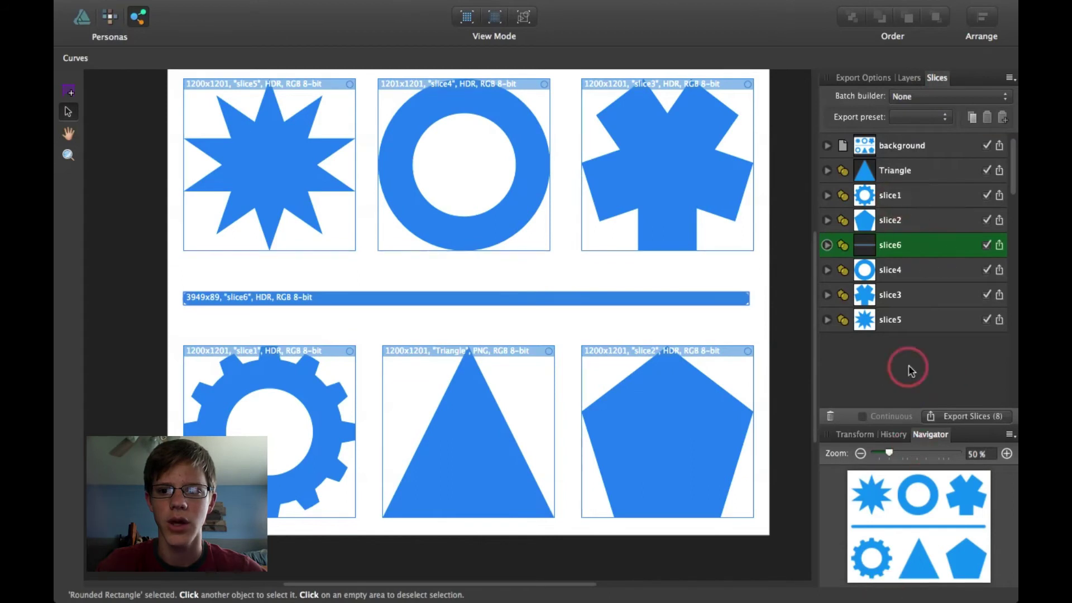
pyautogui.click(898, 323)
pyautogui.click(897, 322)
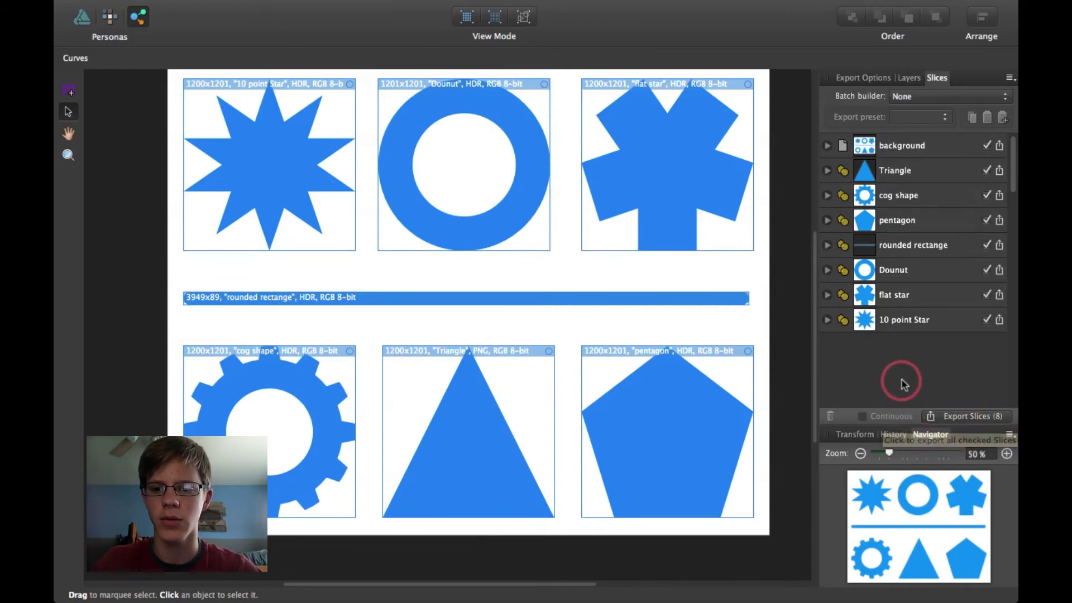
pyautogui.click(988, 320)
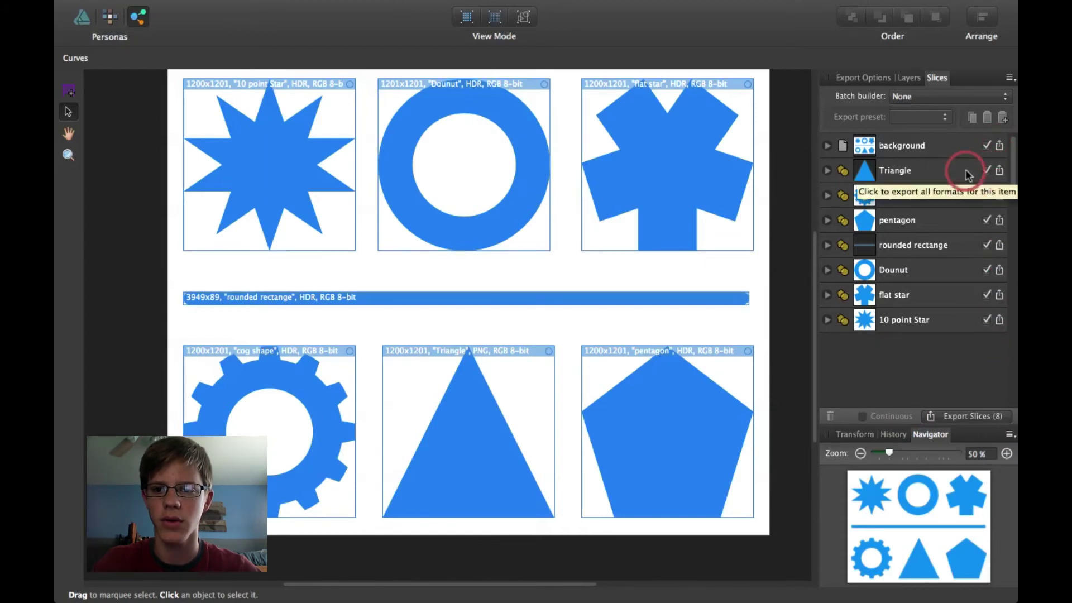
# Export the Triangle slice on its own as Triangle.png into the Pictures folder
pyautogui.click(844, 173)
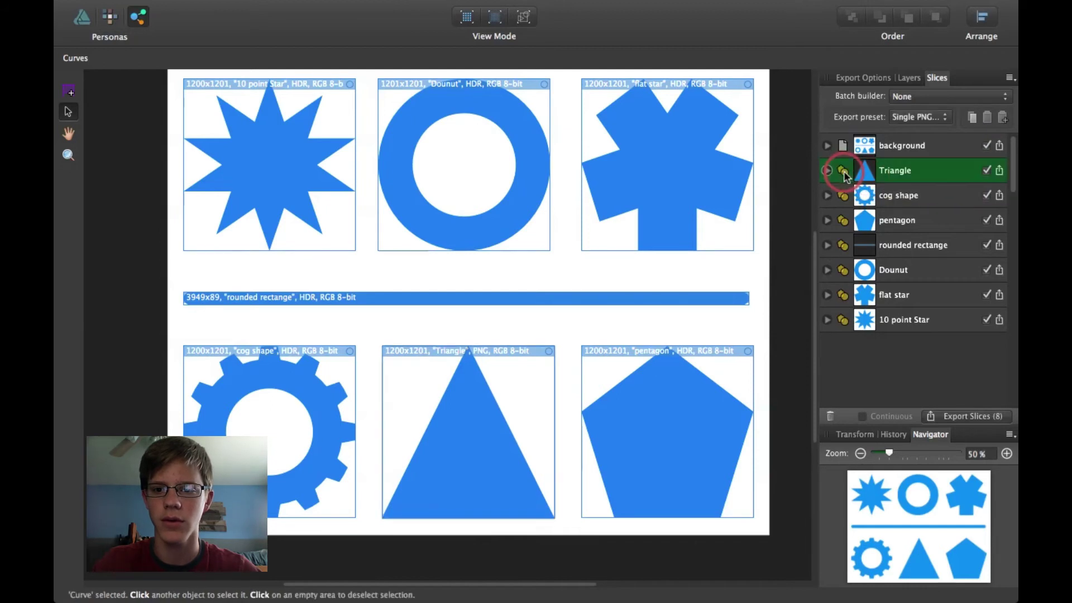
pyautogui.click(999, 171)
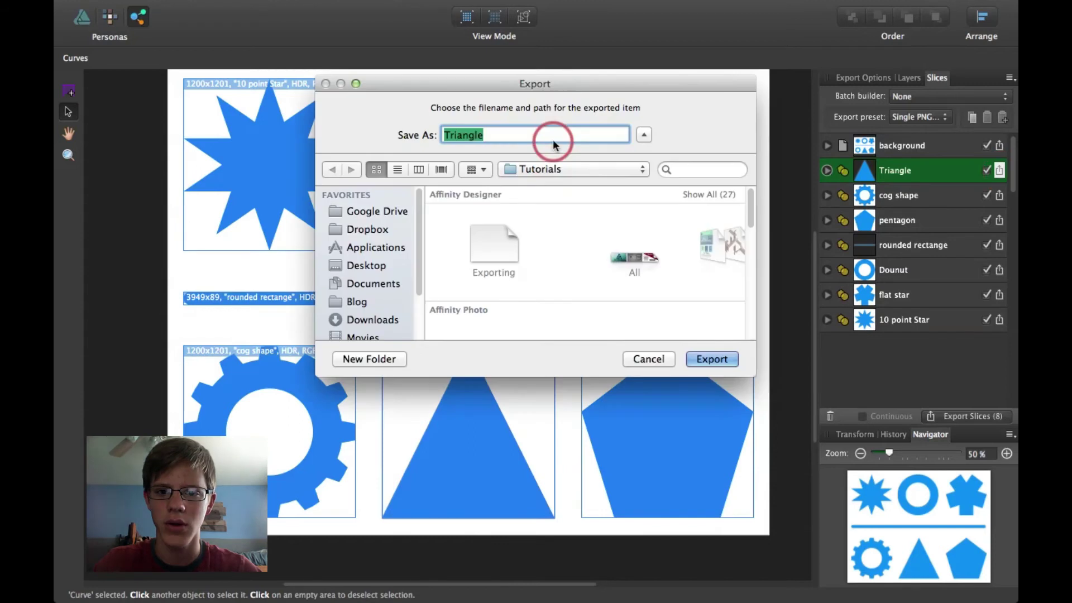
pyautogui.click(561, 135)
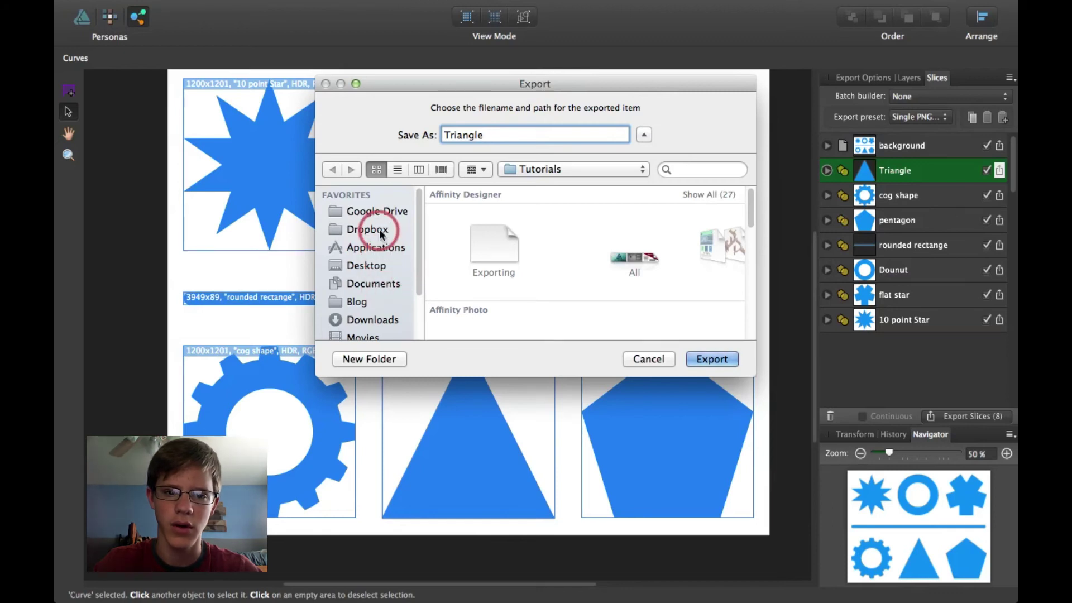
pyautogui.scroll(-1, 373, 301)
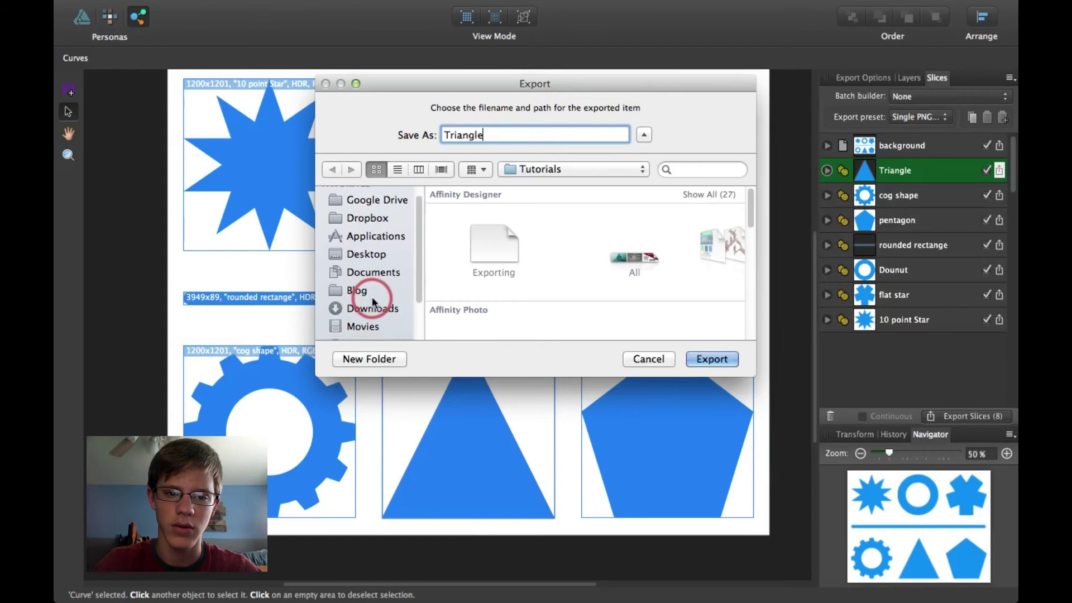
pyautogui.scroll(-2, 373, 298)
pyautogui.click(366, 335)
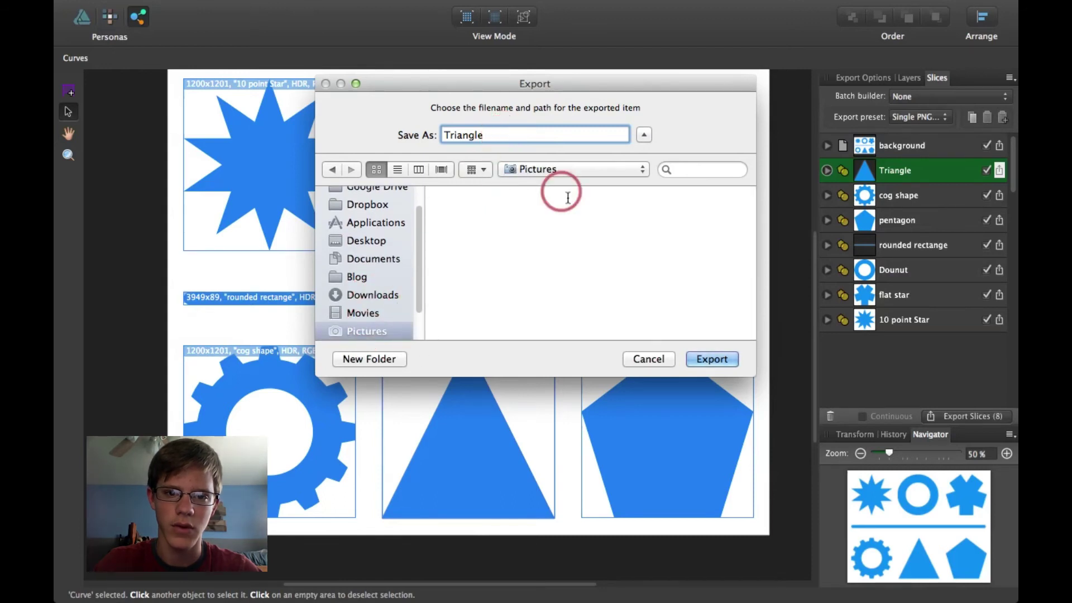
pyautogui.click(702, 359)
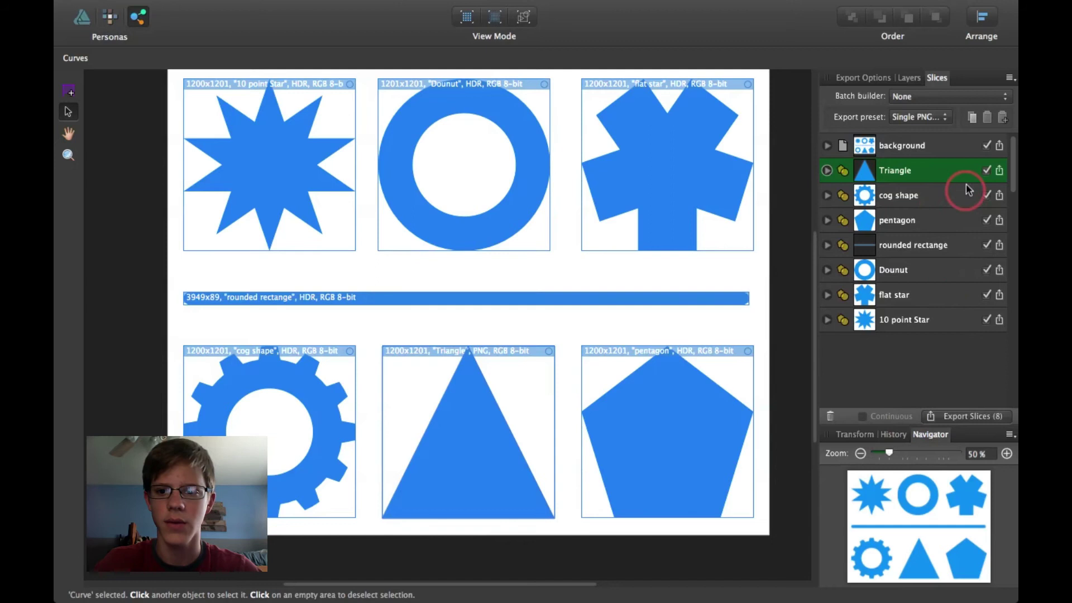
# Change the cog shape slice's export format from HDR Preset to PNG-24
pyautogui.click(897, 195)
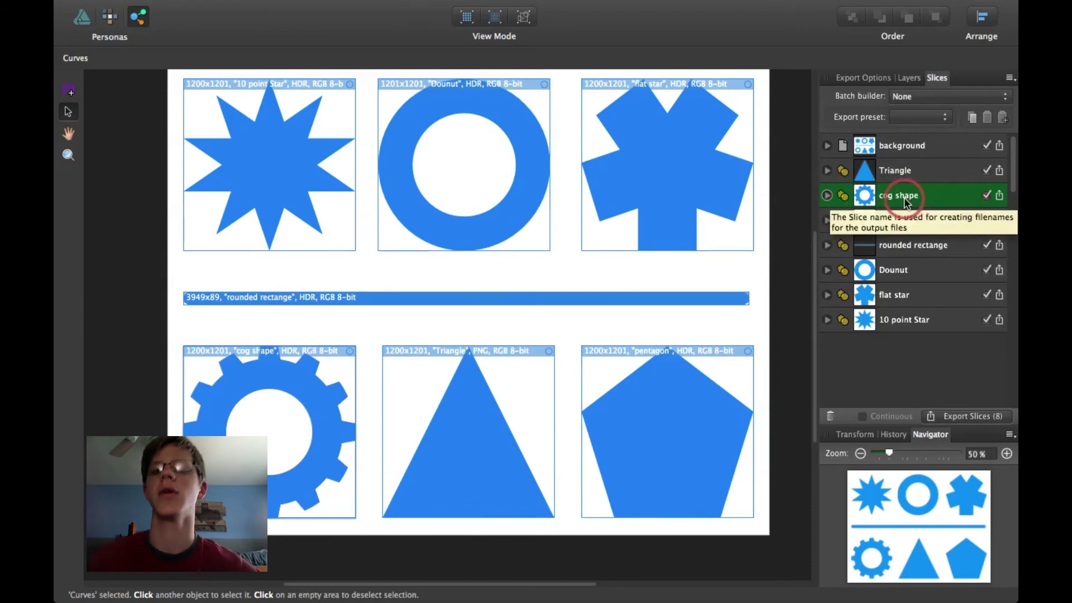
pyautogui.click(827, 195)
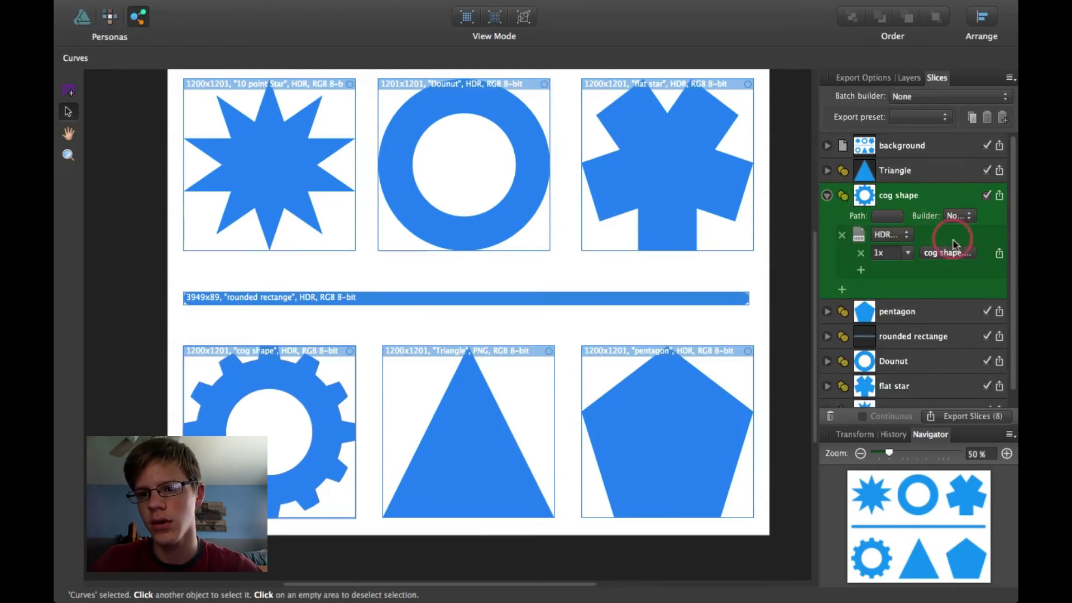
pyautogui.click(907, 235)
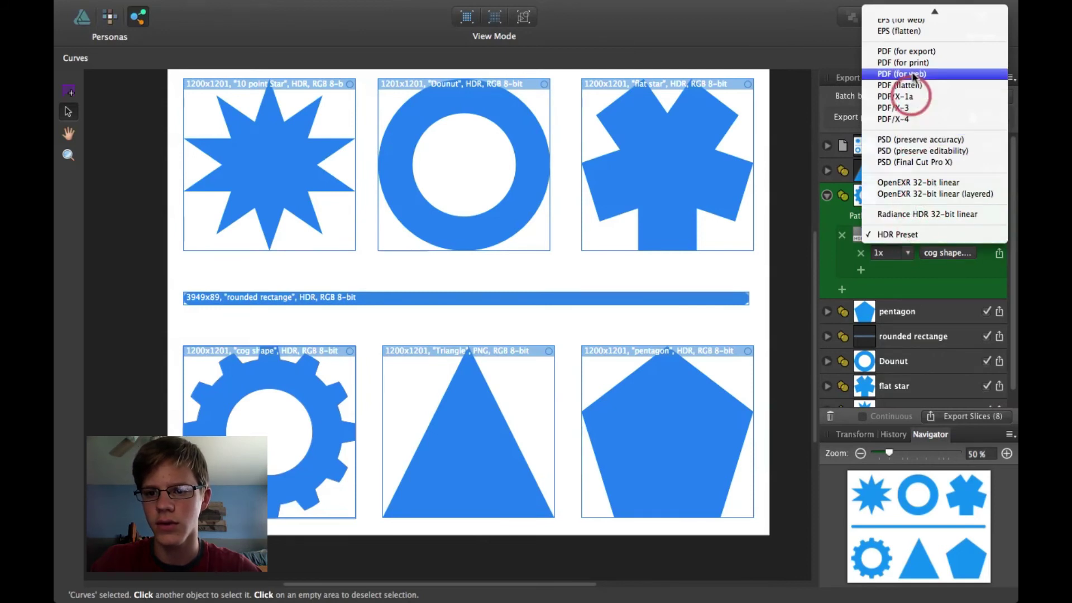
pyautogui.moveTo(924, 18)
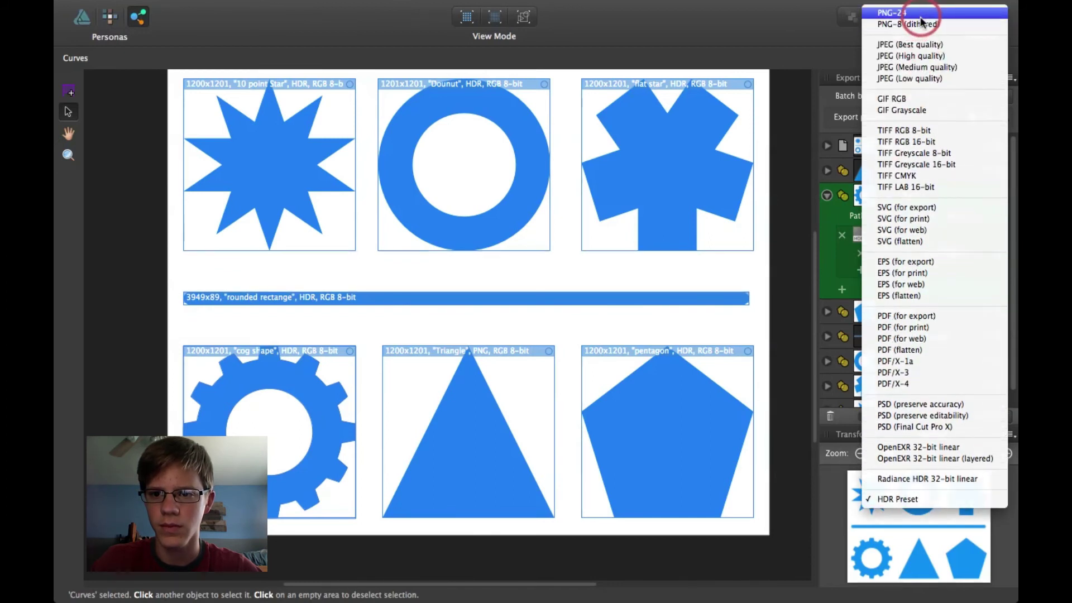
pyautogui.click(919, 19)
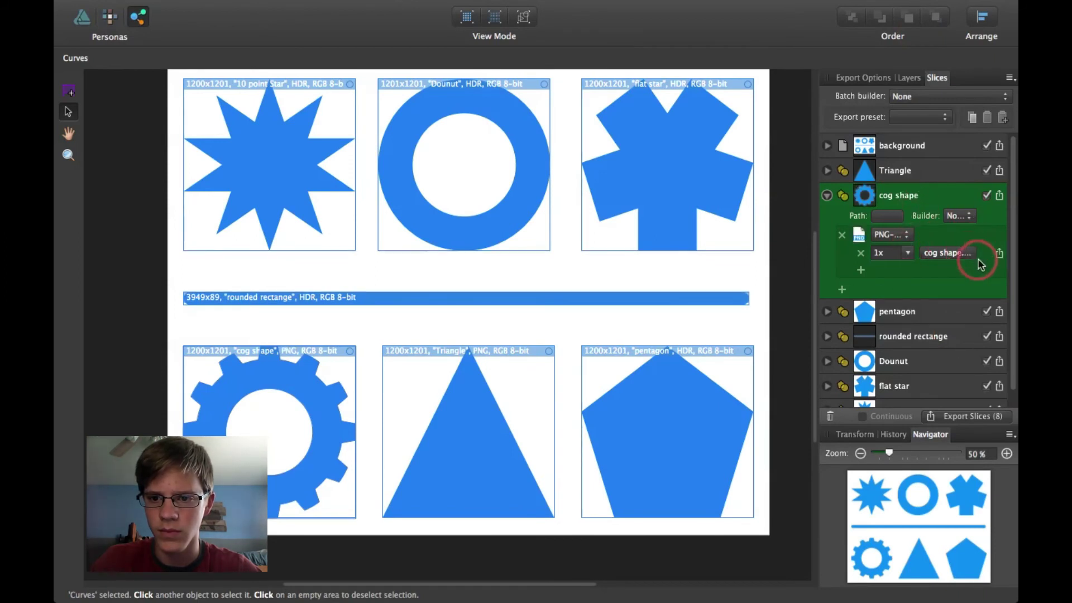
pyautogui.click(999, 196)
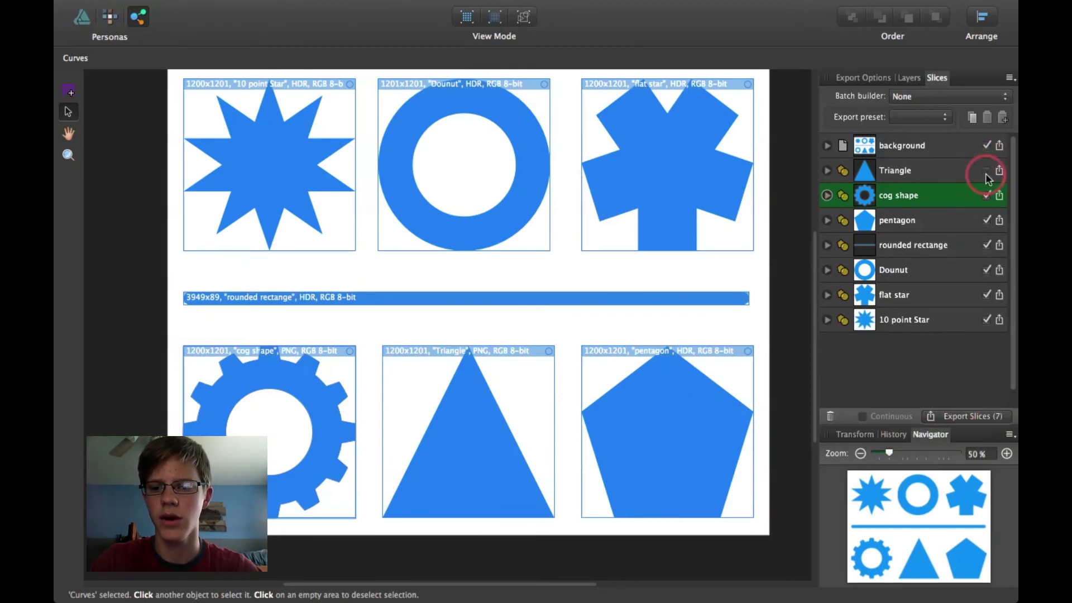
# Exclude the background slice and export the ticked slices into a new Pictures/Slices folder
pyautogui.click(986, 145)
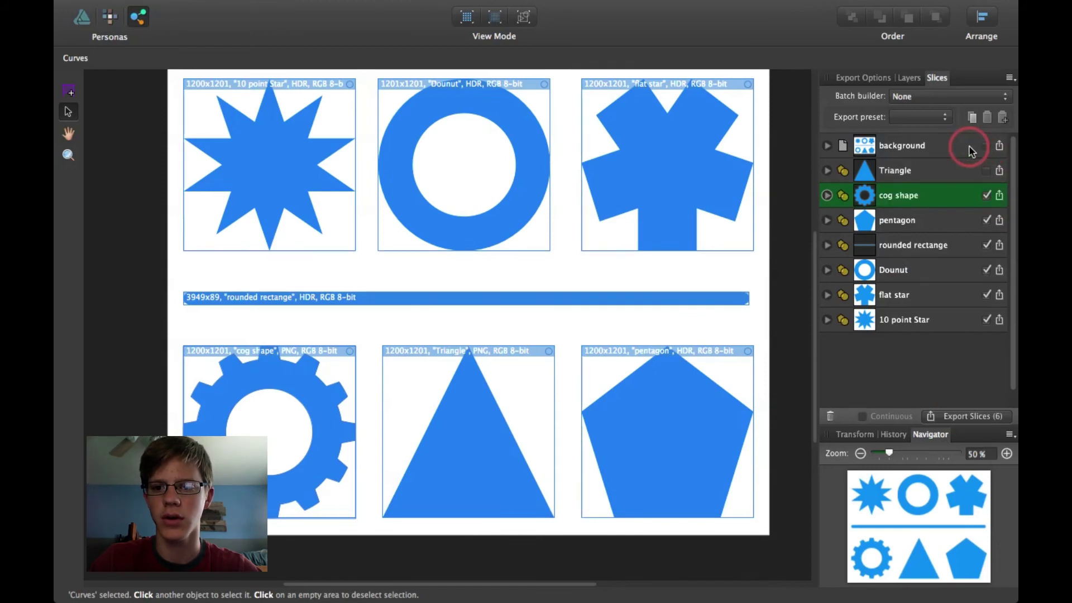
pyautogui.click(944, 416)
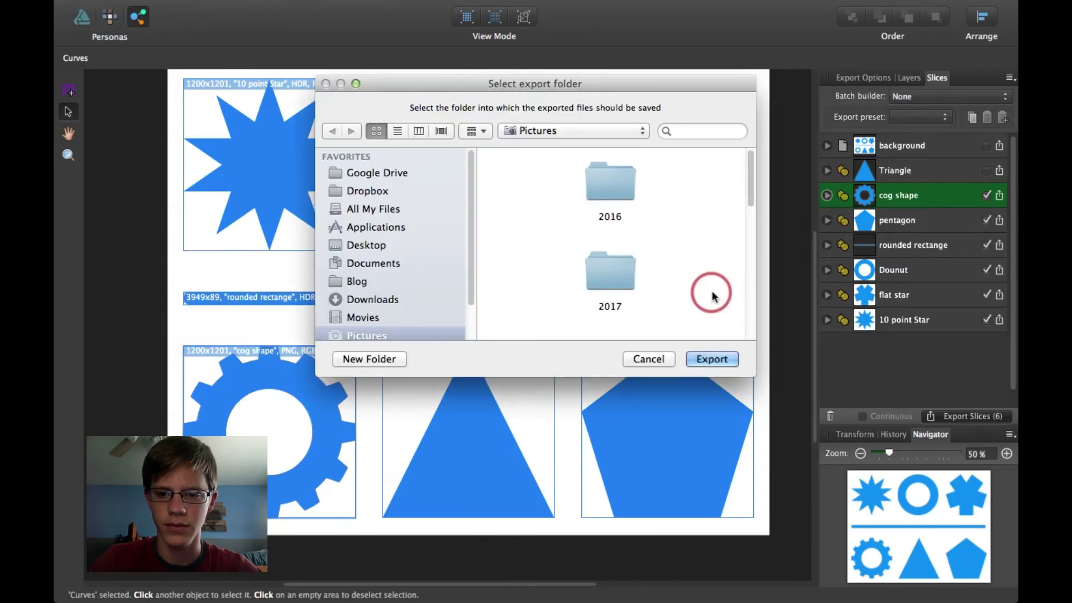
pyautogui.click(374, 360)
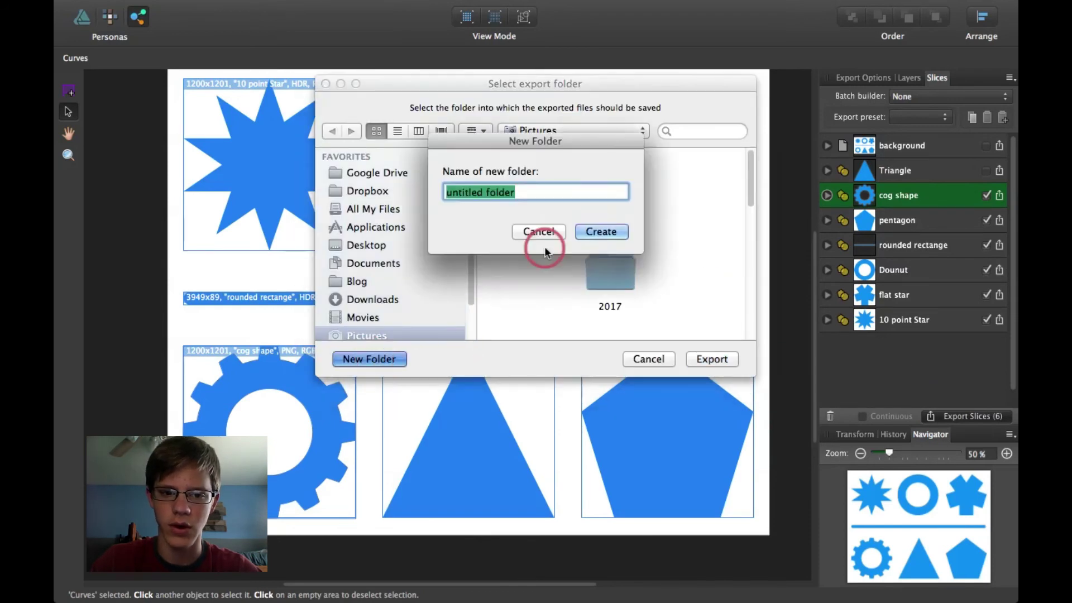
pyautogui.write('S')
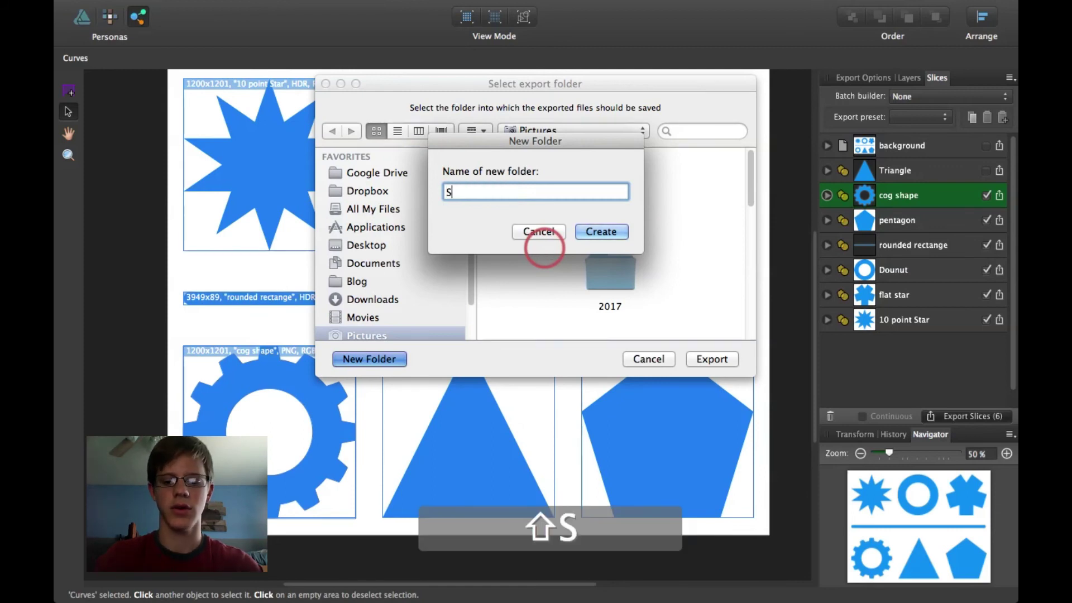
pyautogui.write('l')
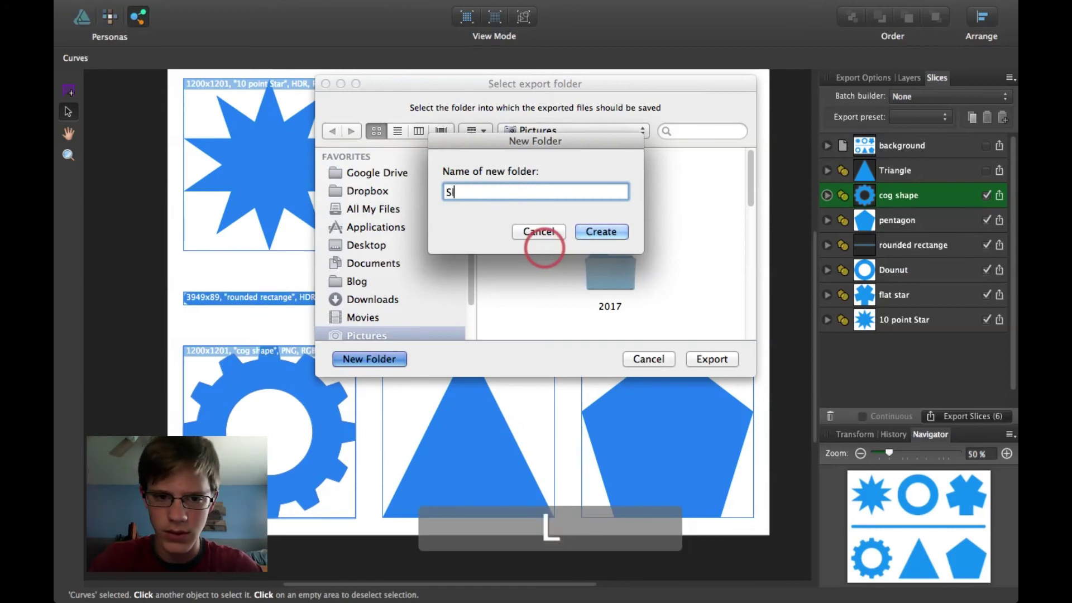
pyautogui.write('ices')
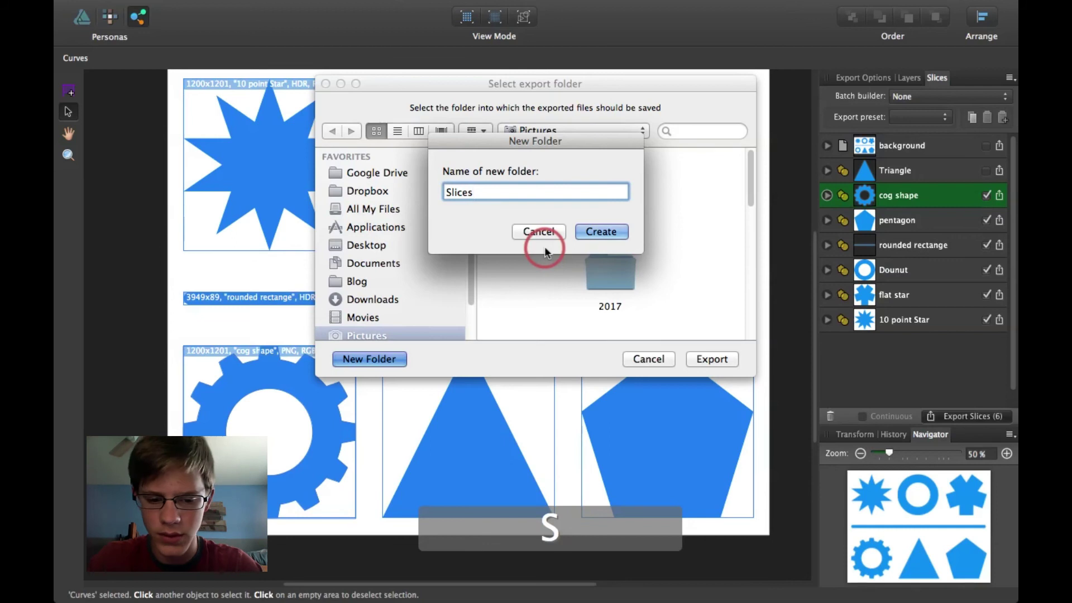
pyautogui.click(602, 231)
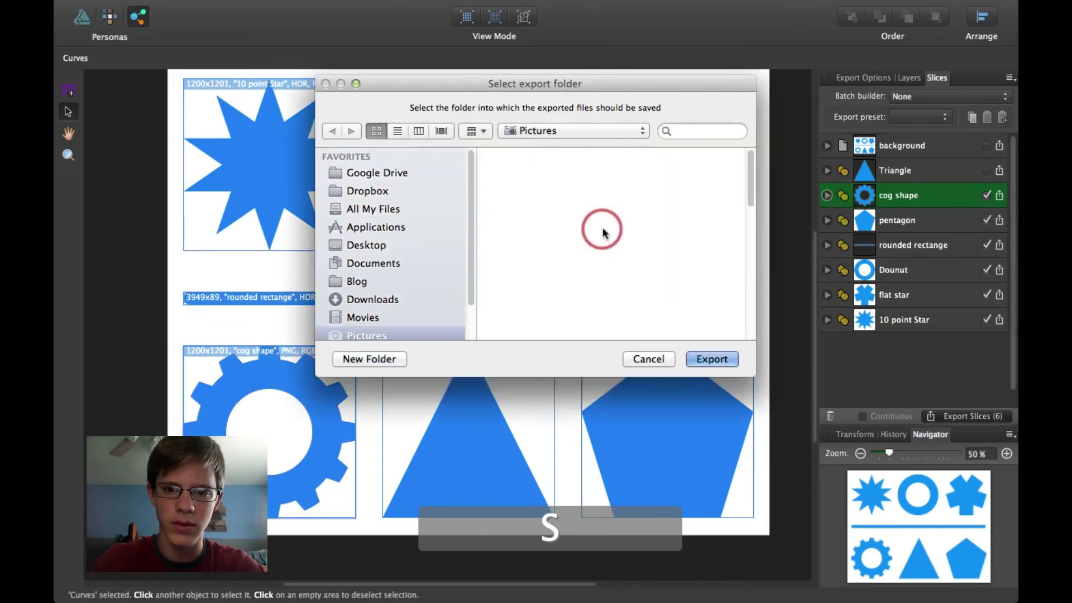
pyautogui.click(708, 360)
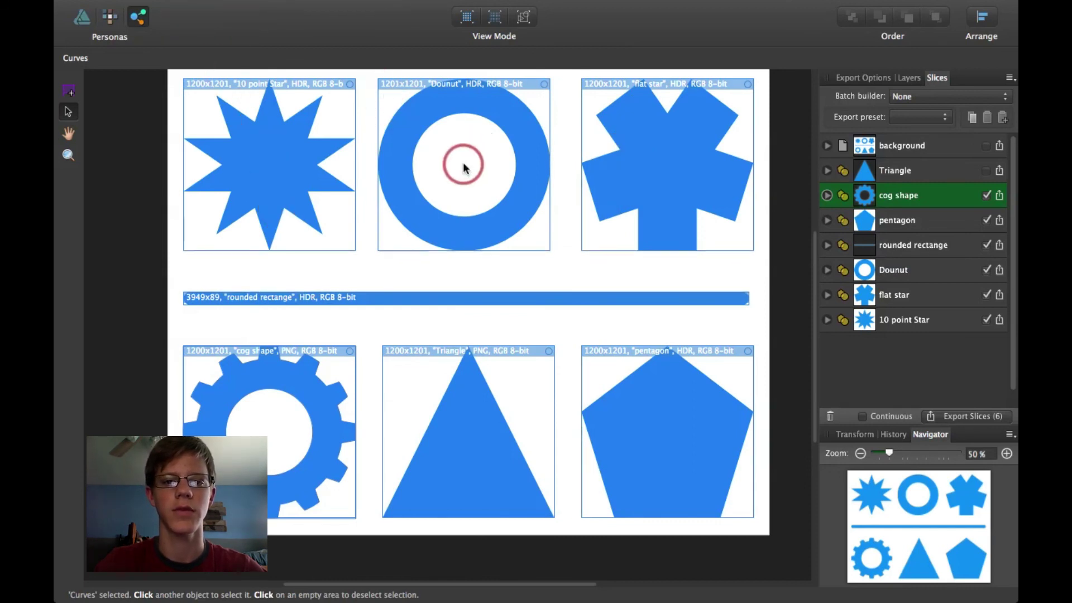
# In Finder, move Triangle.png from Pictures into the Slices folder and open it
pyautogui.hotkey('ctrl', 'Up')
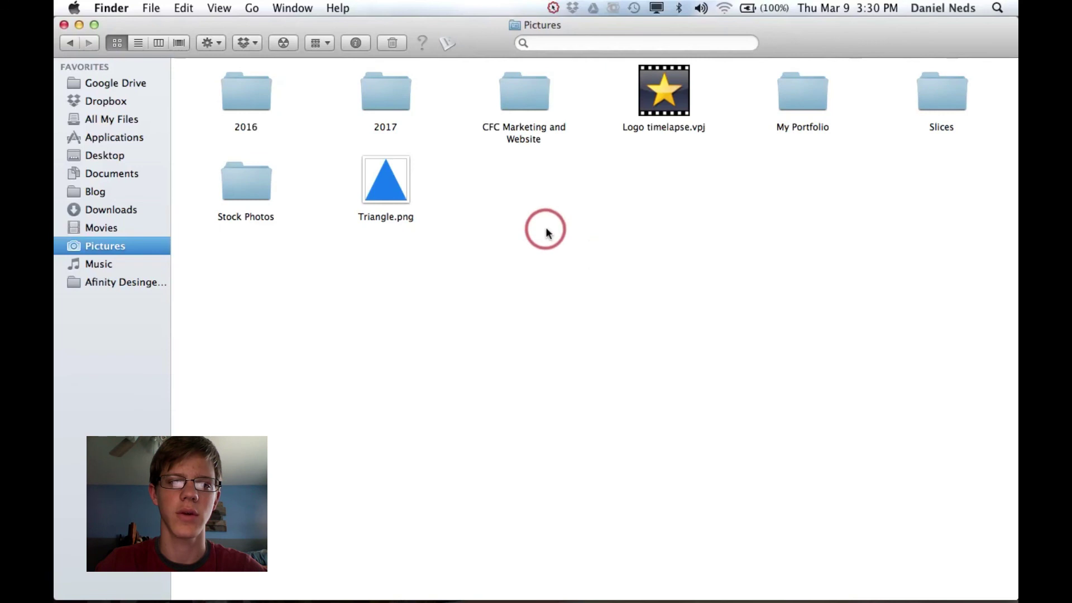
pyautogui.click(390, 187)
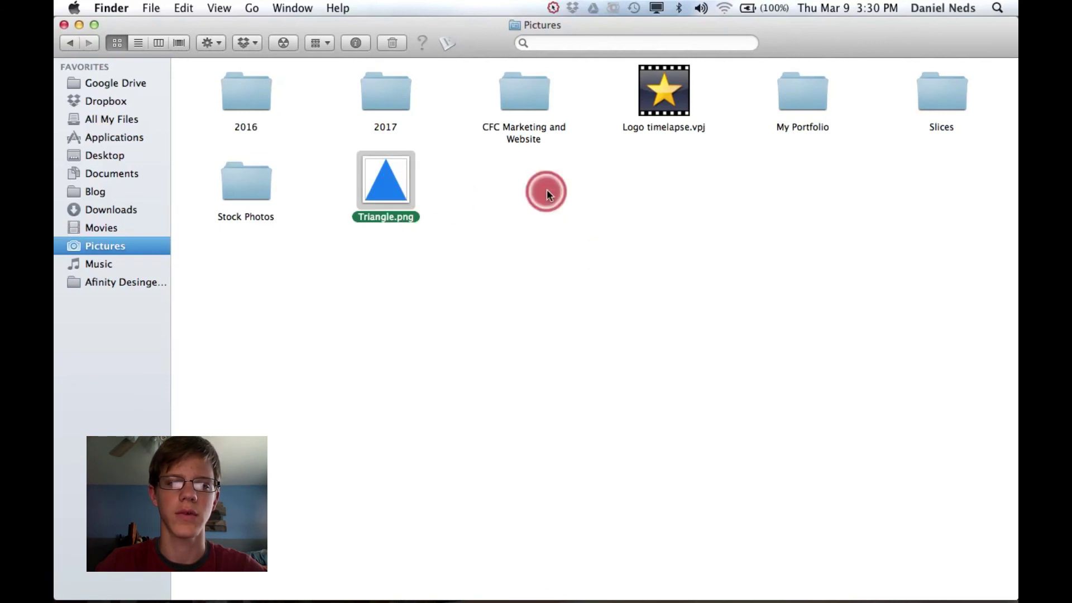
pyautogui.moveTo(781, 211); pyautogui.dragTo(950, 110)
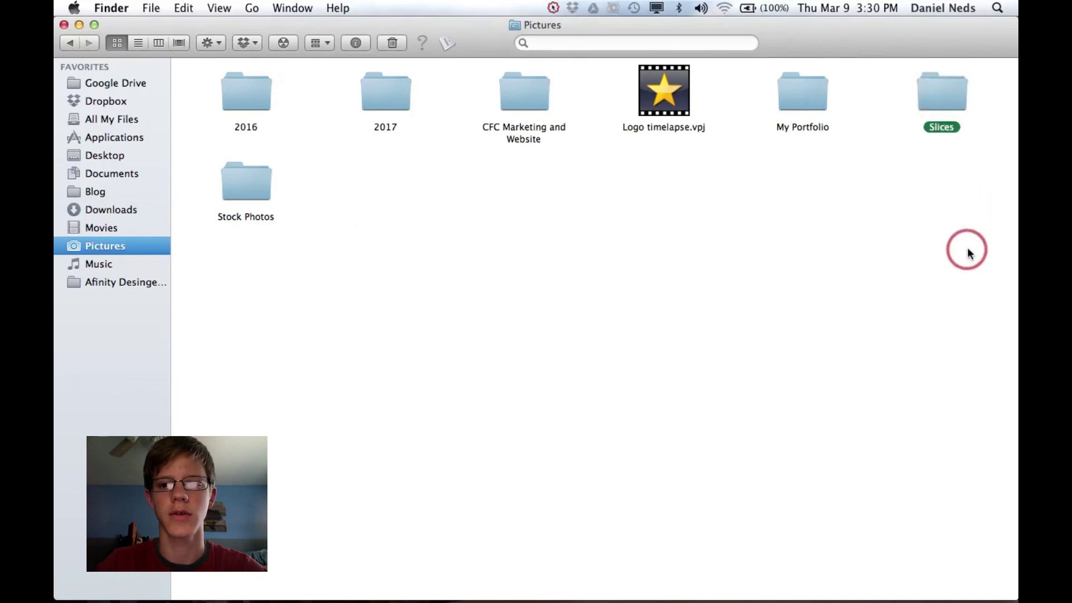
pyautogui.doubleClick(959, 115)
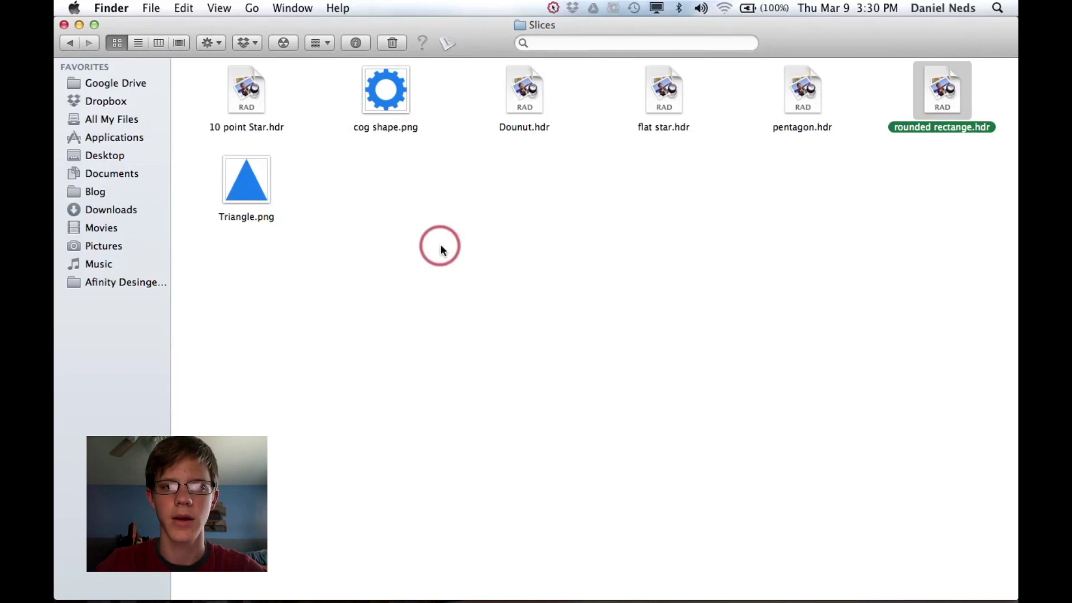
pyautogui.click(475, 280)
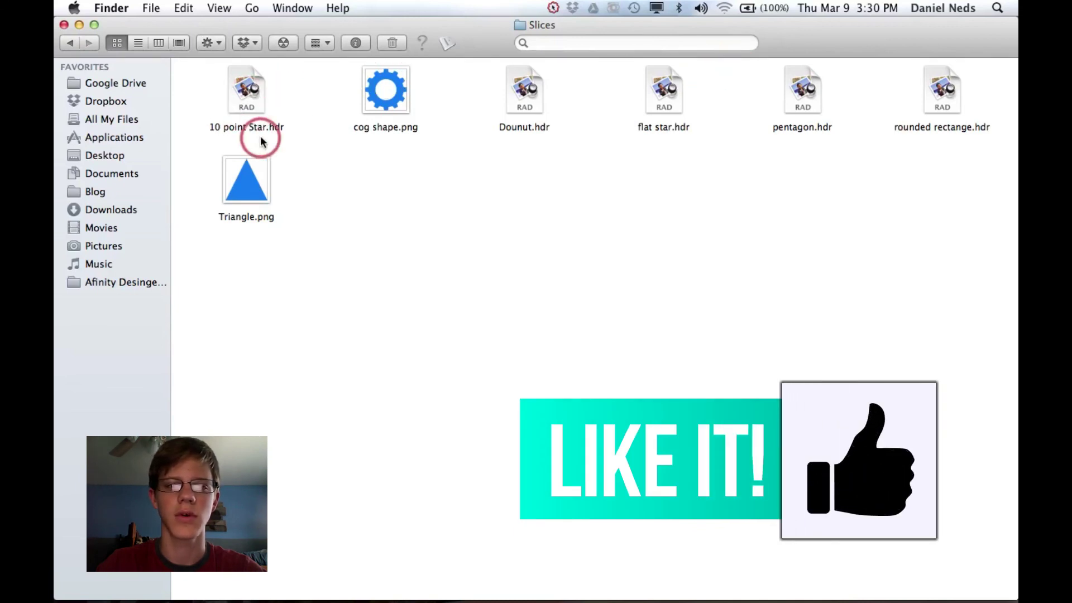
# Preview the Slices folder contents, then return to the Affinity Designer document
pyautogui.press('space')
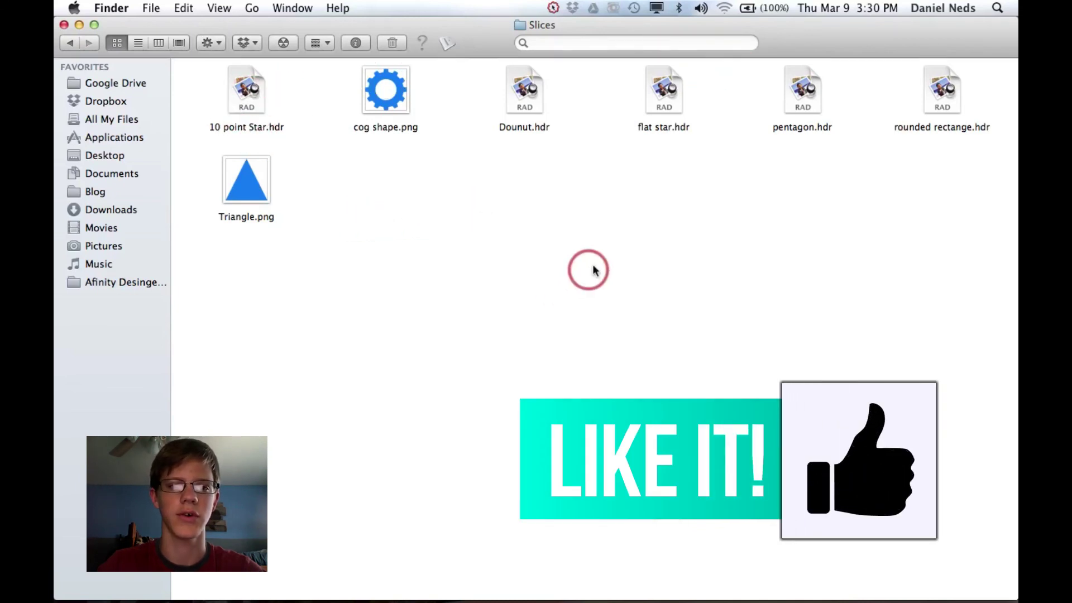
pyautogui.press('F3')
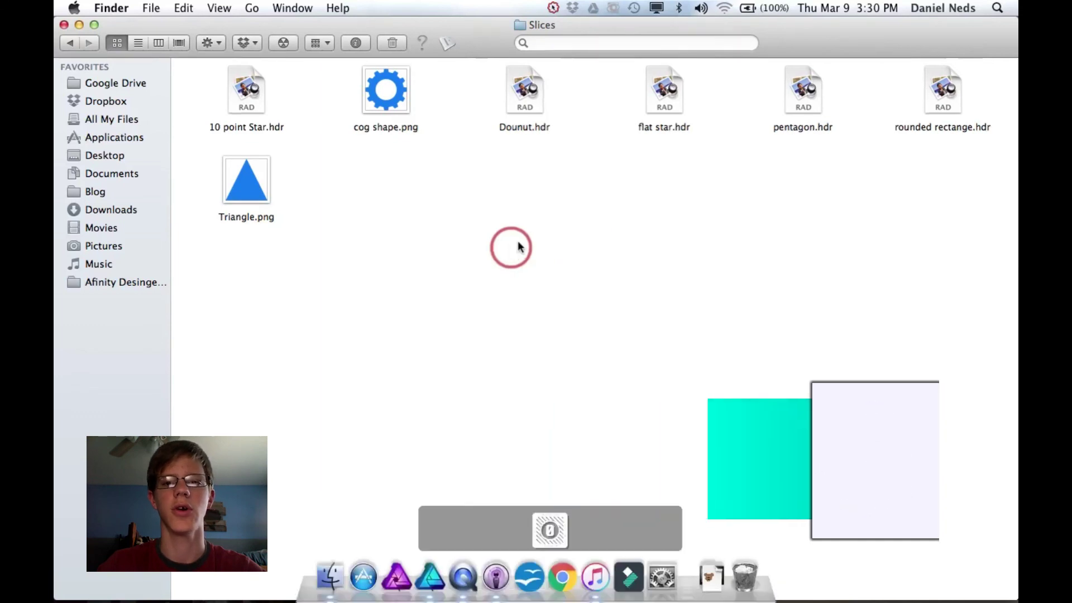
pyautogui.click(684, 36)
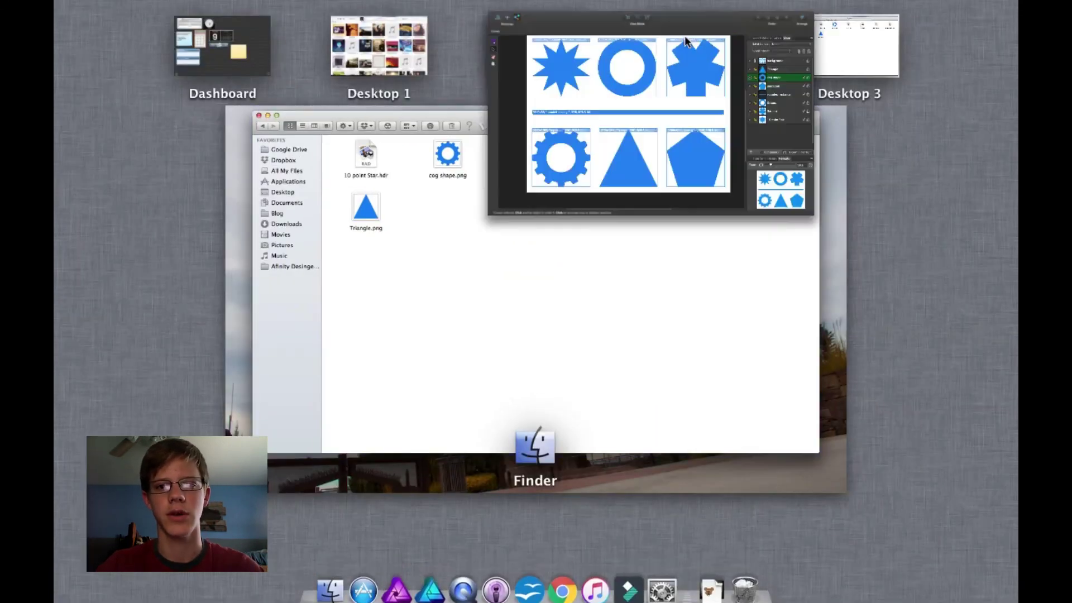